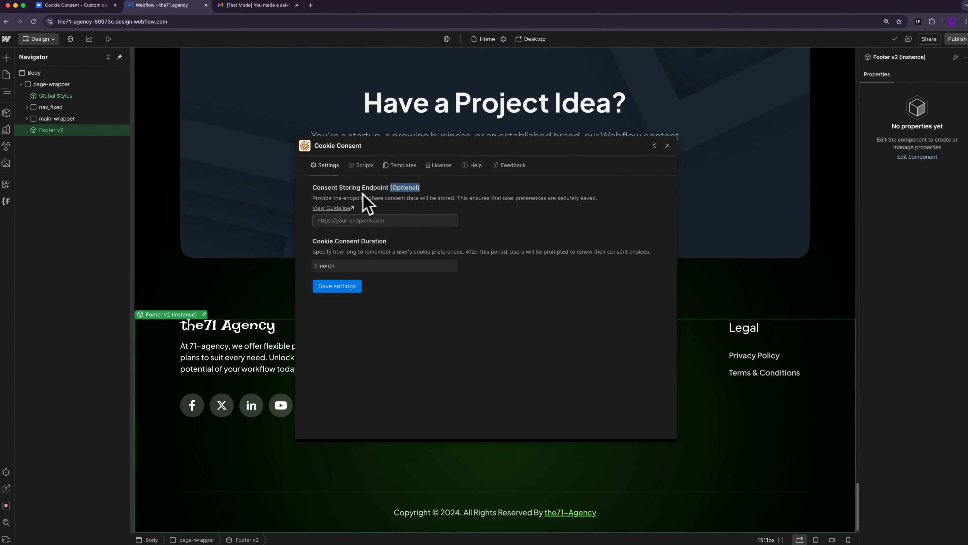
# Open the guideline for the consent storing endpoint and read through the Cookie Consent Storing documentation.
pyautogui.click(335, 209)
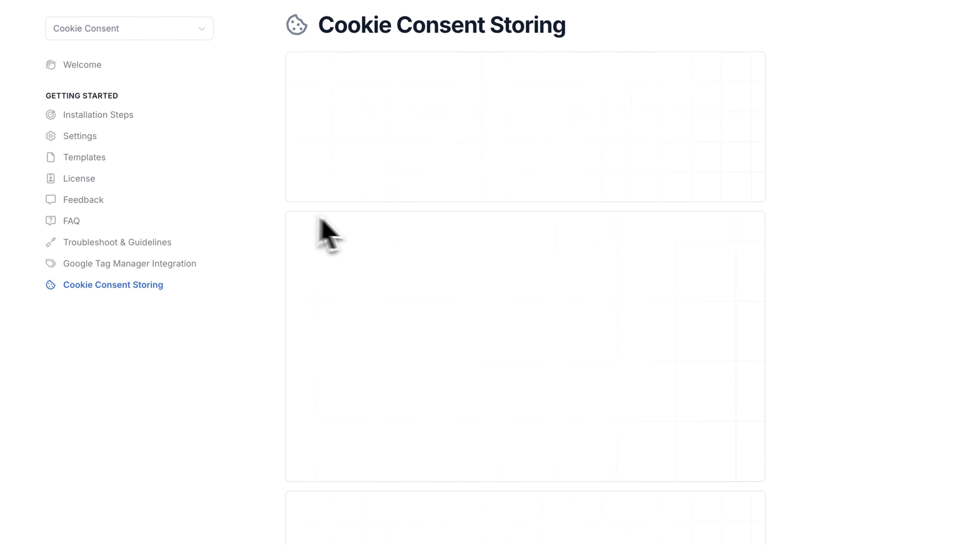
pyautogui.scroll(-20, 498, 320)
pyautogui.scroll(-10, 501, 336)
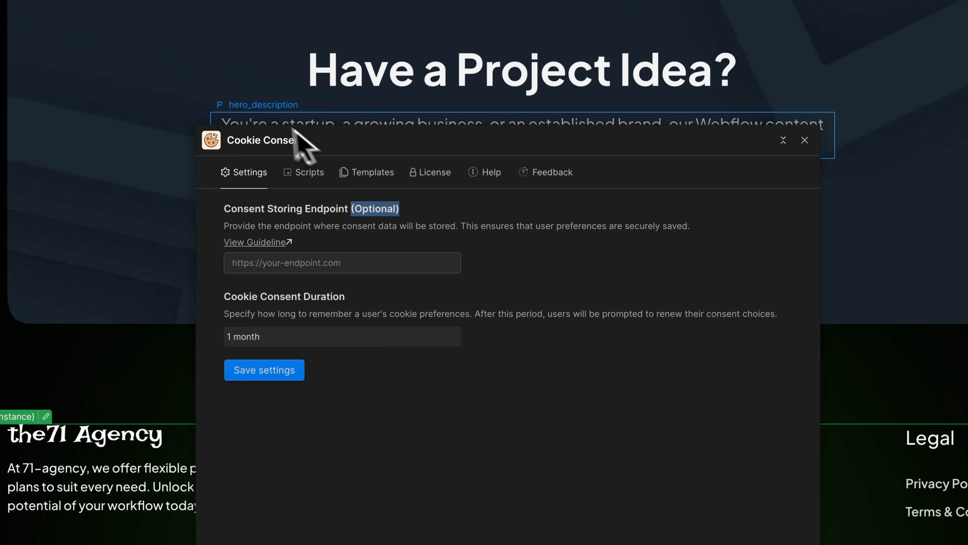
# Save the consent settings with an empty storing endpoint and a cookie consent duration of 1 month, and dismiss the notice.
pyautogui.click(289, 262)
pyautogui.click(262, 368)
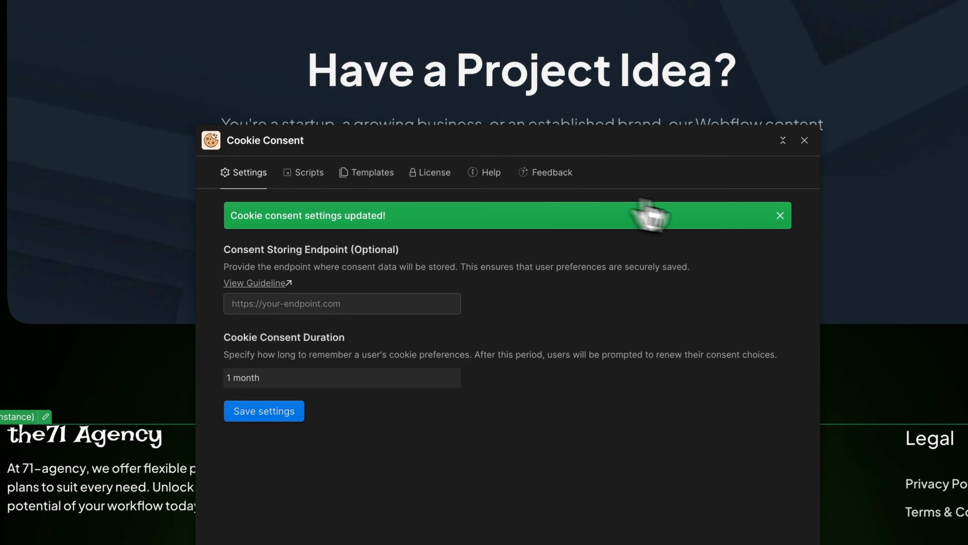
pyautogui.click(781, 216)
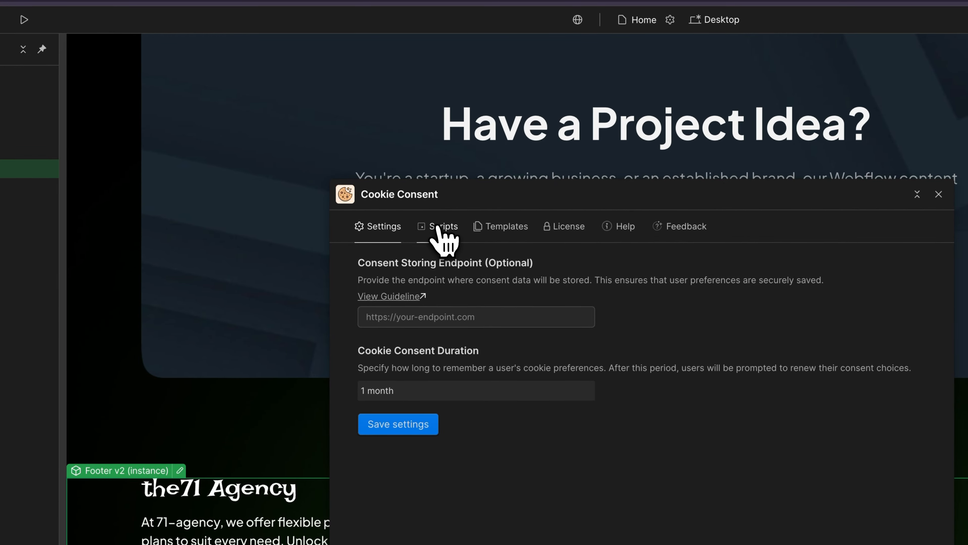
# Review the Google Analytics and Facebook Pixel script settings alongside the head and footer sections of the site's custom code.
pyautogui.click(424, 225)
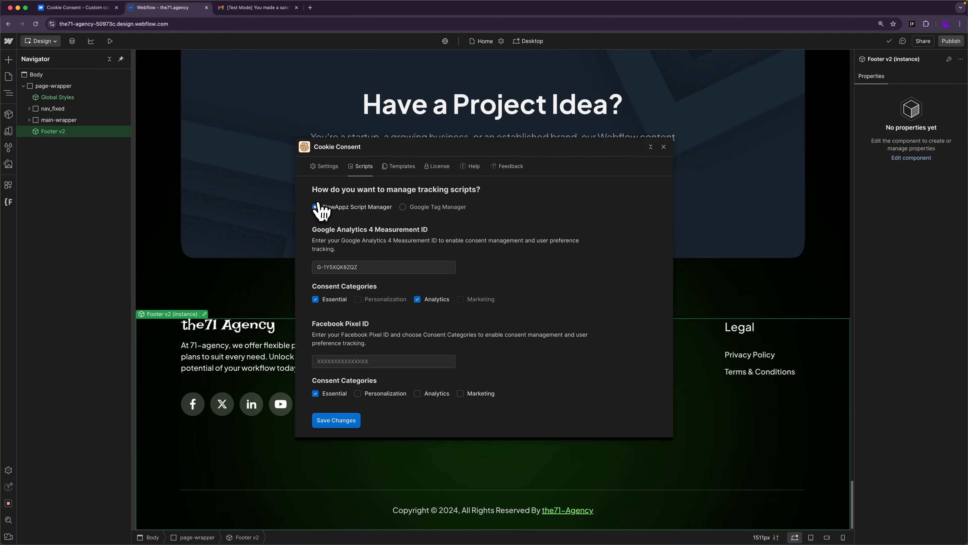
pyautogui.click(86, 9)
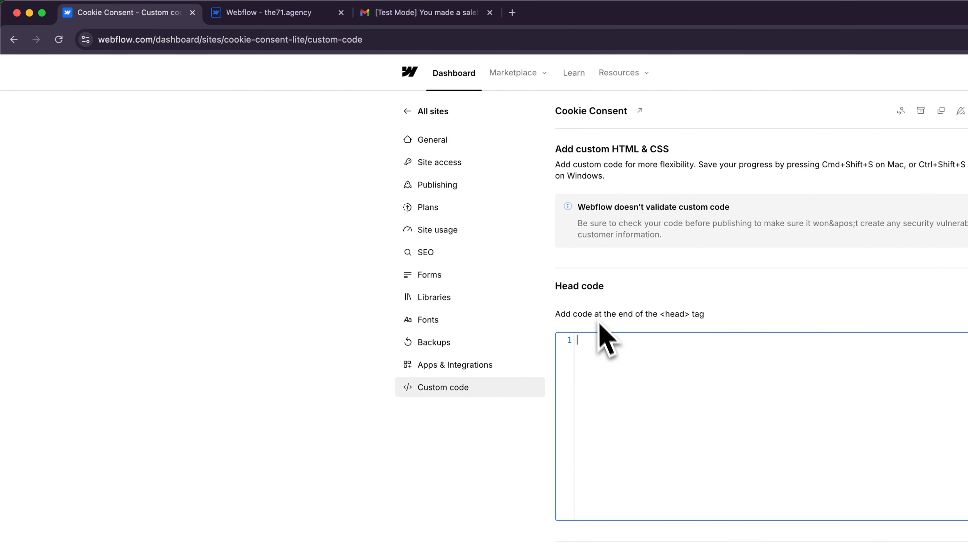
pyautogui.moveTo(573, 316); pyautogui.dragTo(708, 317)
pyautogui.moveTo(407, 443); pyautogui.dragTo(482, 443)
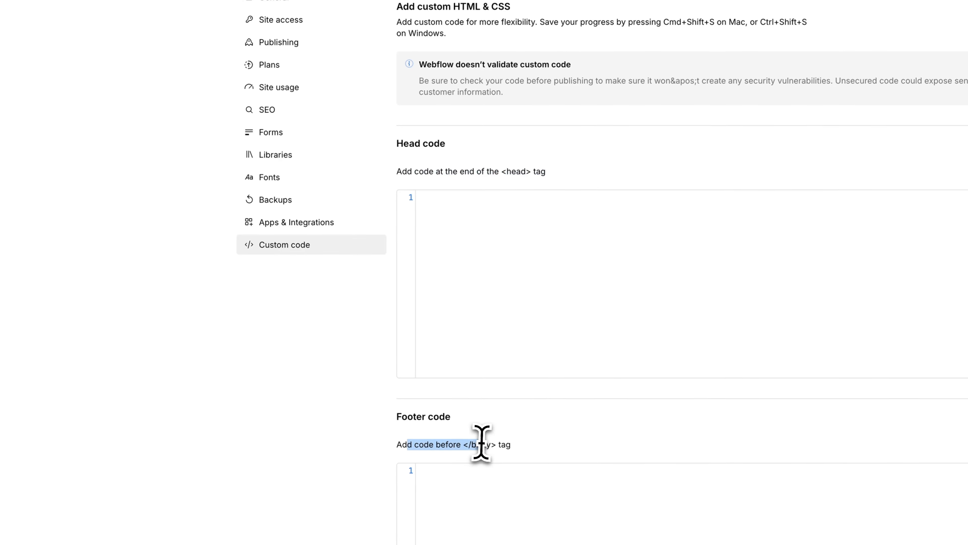
pyautogui.click(234, 16)
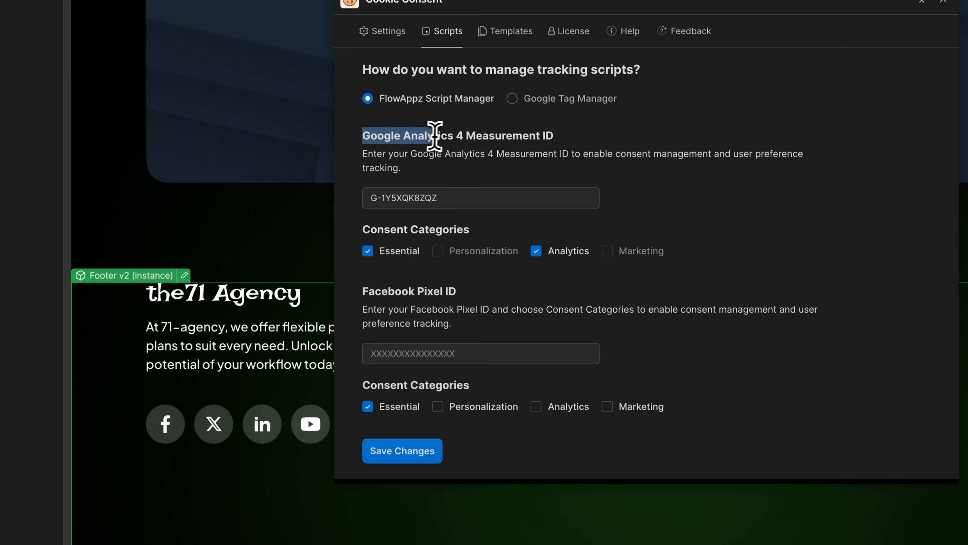
pyautogui.moveTo(372, 292); pyautogui.dragTo(450, 294)
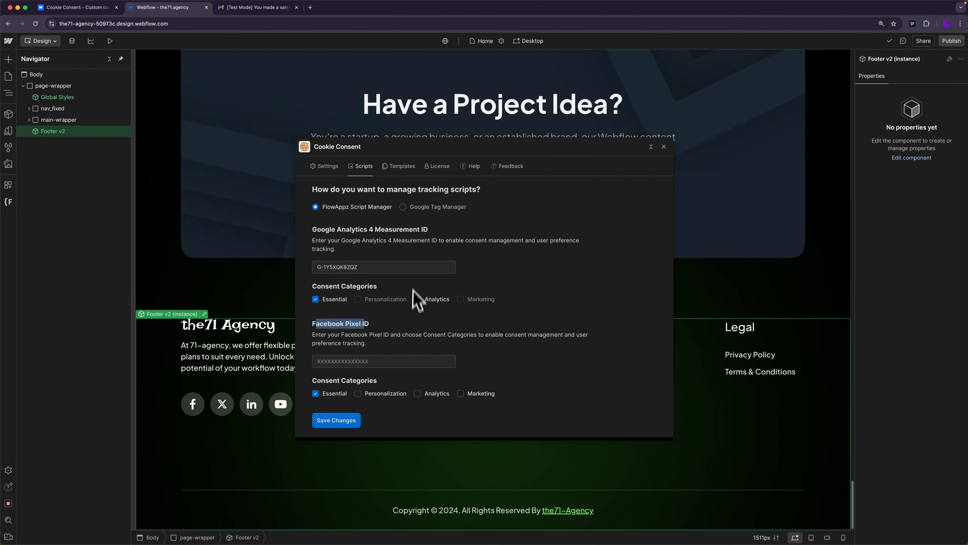
pyautogui.click(417, 299)
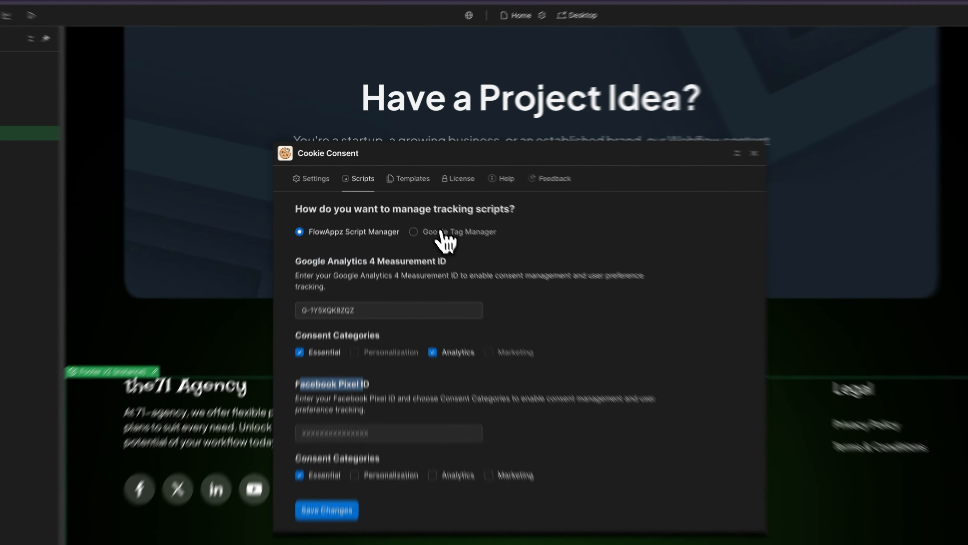
# Switch script management to Google Tag Manager, view its integration guideline, and restore FlowAppz Script Manager.
pyautogui.click(437, 208)
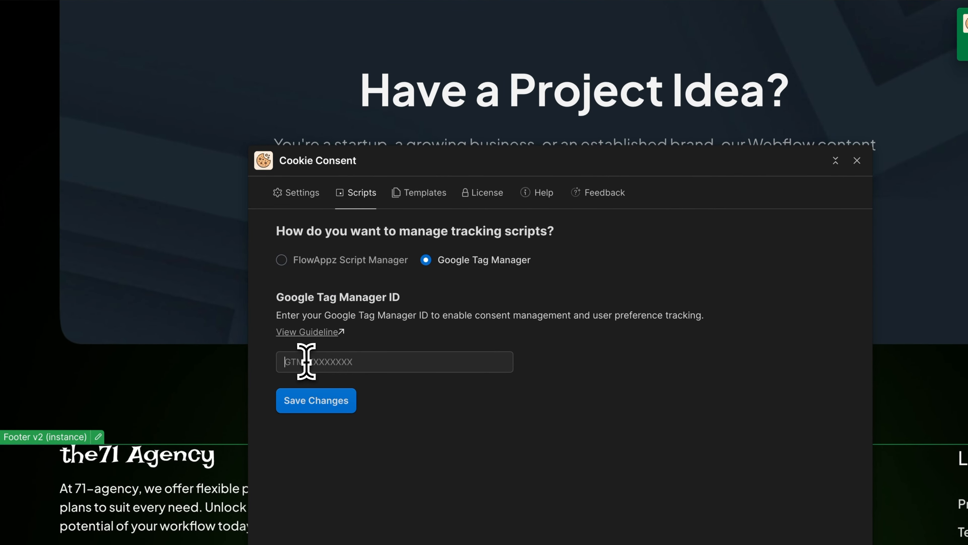
pyautogui.click(305, 332)
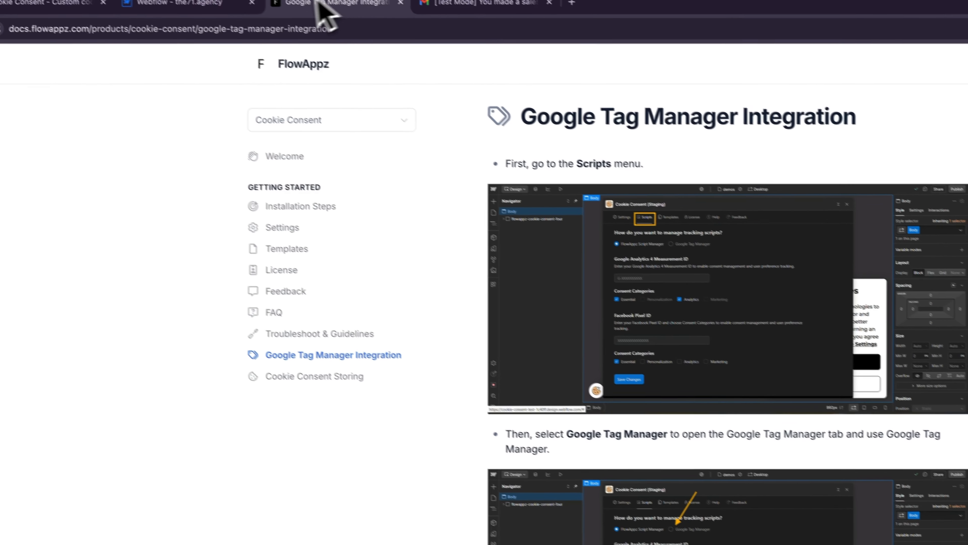
pyautogui.click(206, 3)
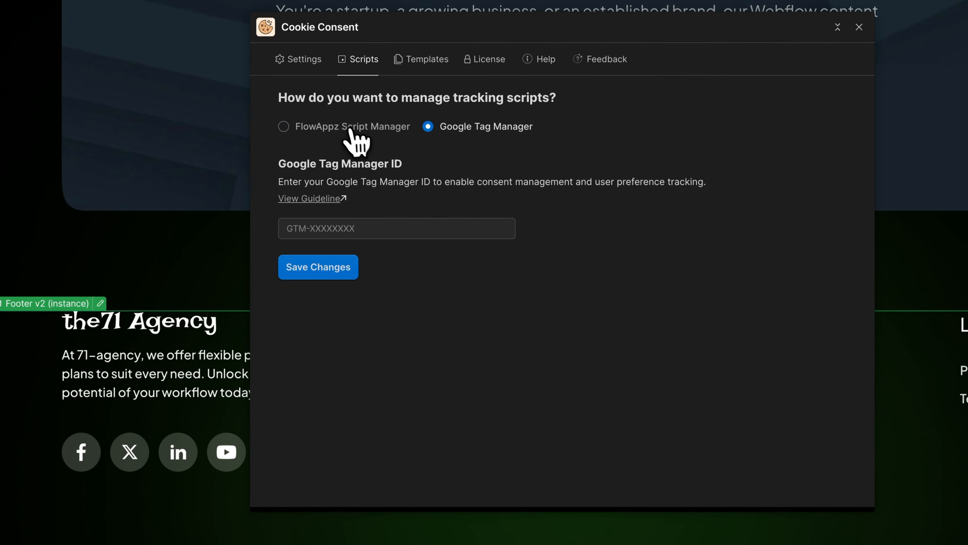
pyautogui.click(351, 126)
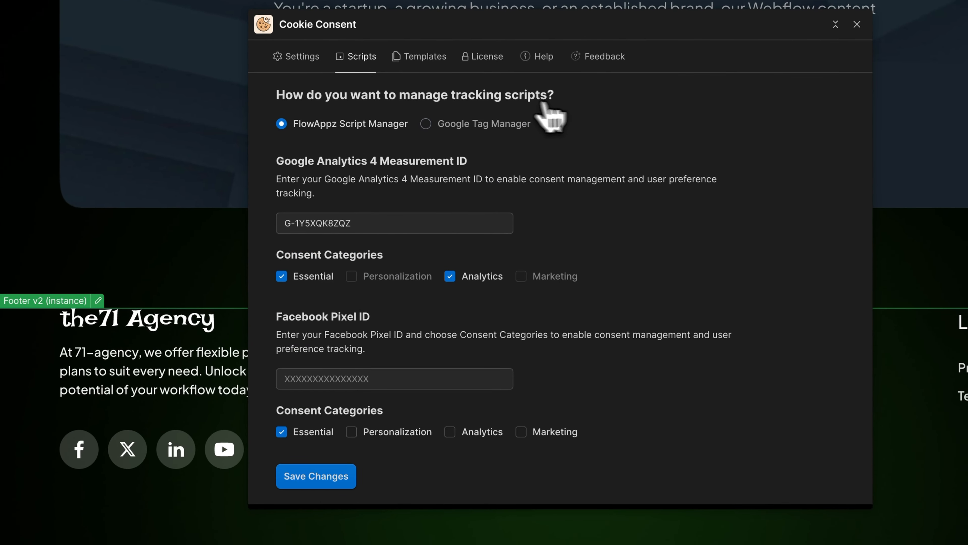
# Preview the live demo of the cookie banner 1 template and inspect its cookie customization options.
pyautogui.click(450, 183)
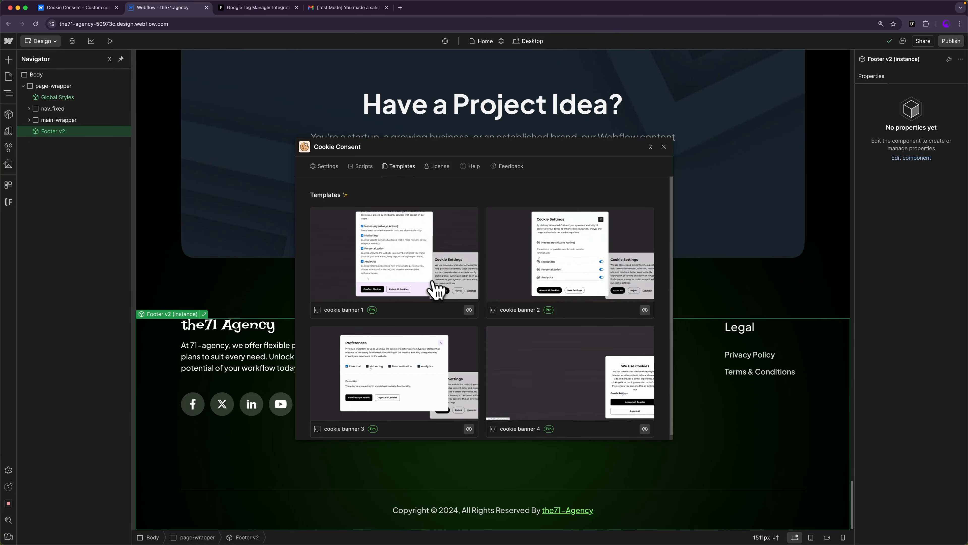
pyautogui.click(470, 311)
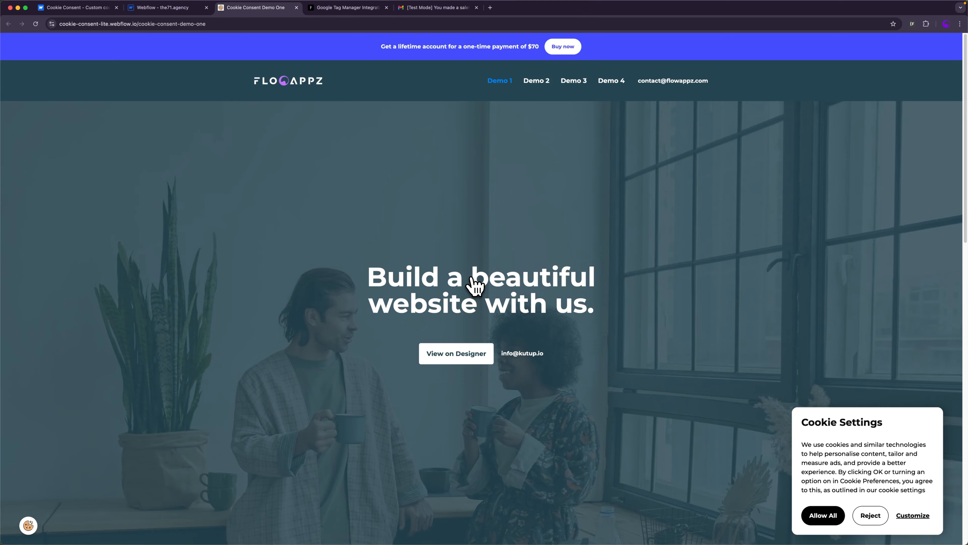
pyautogui.click(919, 518)
pyautogui.click(912, 518)
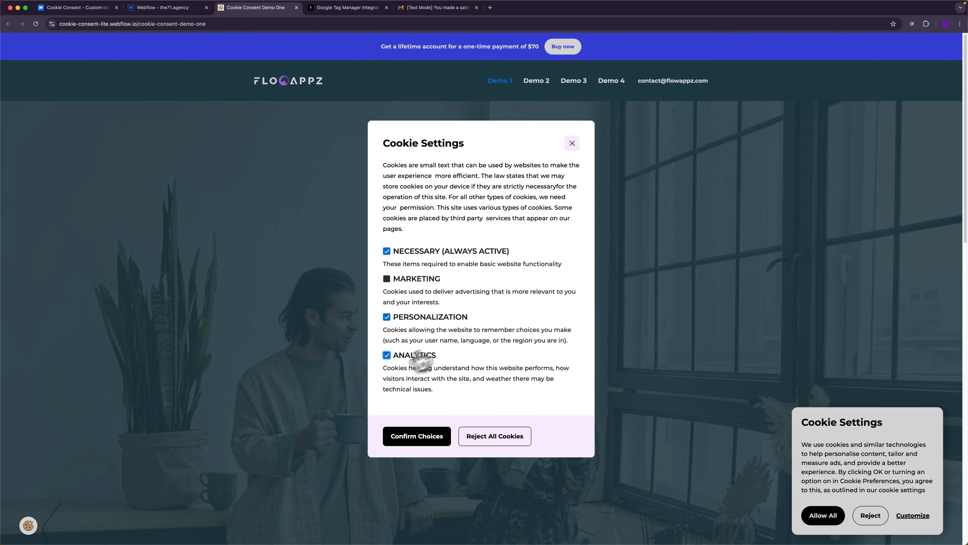
pyautogui.click(572, 144)
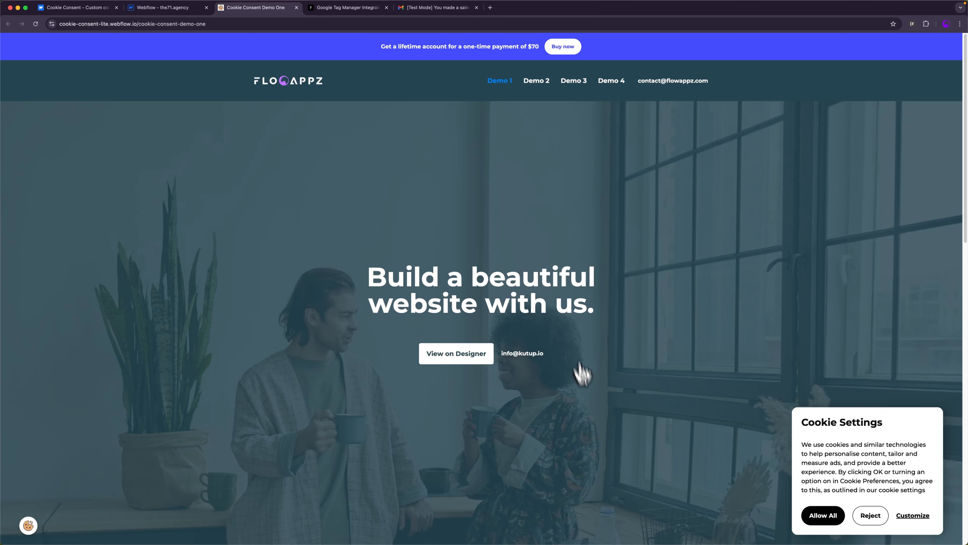
pyautogui.click(147, 8)
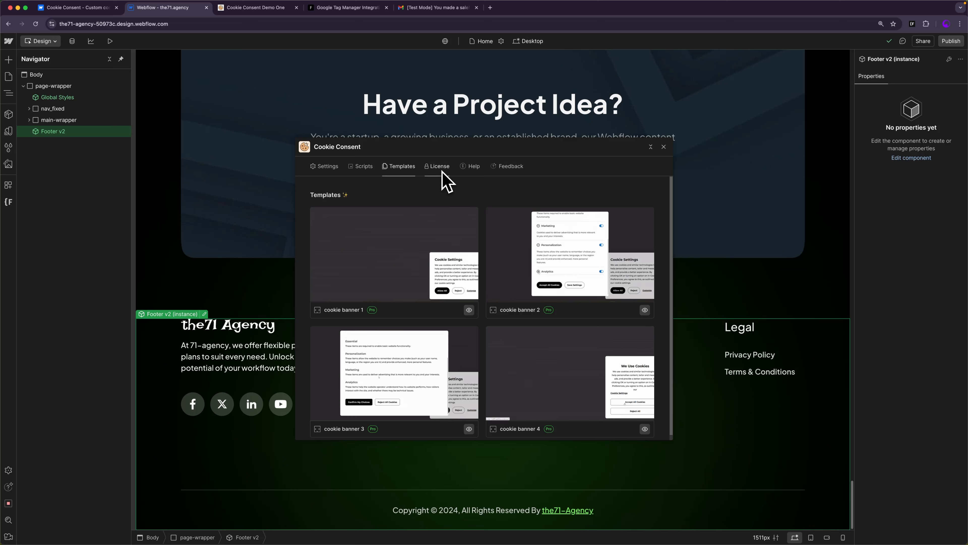
# Go from the license settings to the FlowAppz account login and open the checkout for a new Cookie Consent license.
pyautogui.click(435, 167)
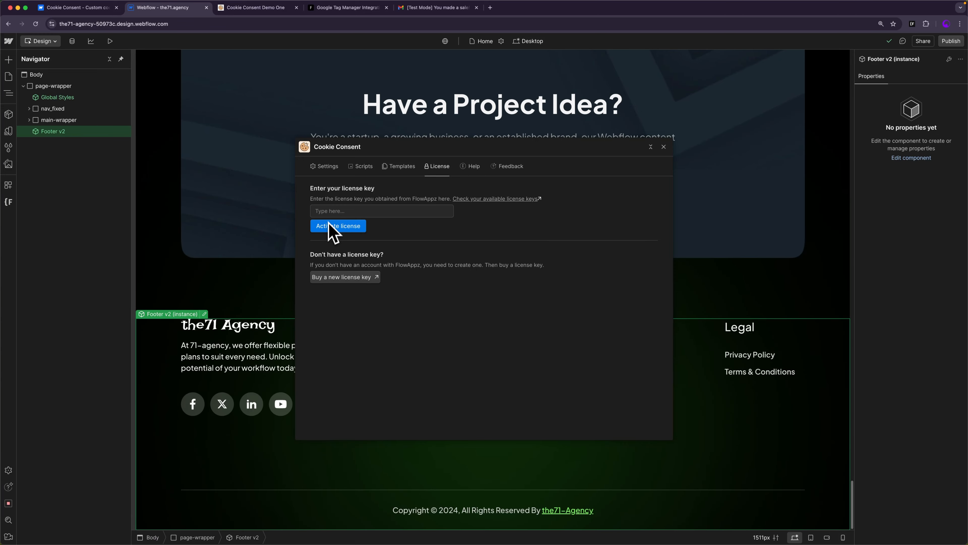
pyautogui.click(343, 277)
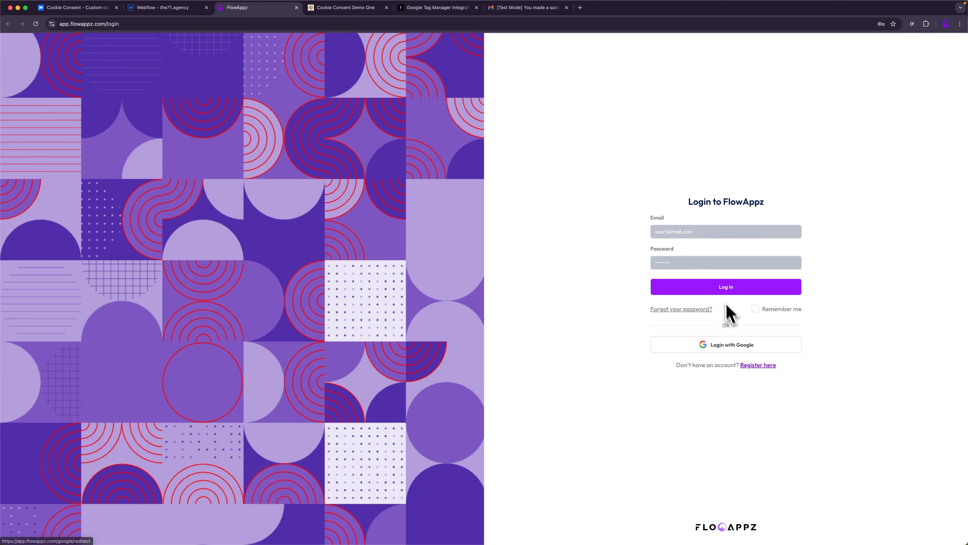
pyautogui.click(758, 365)
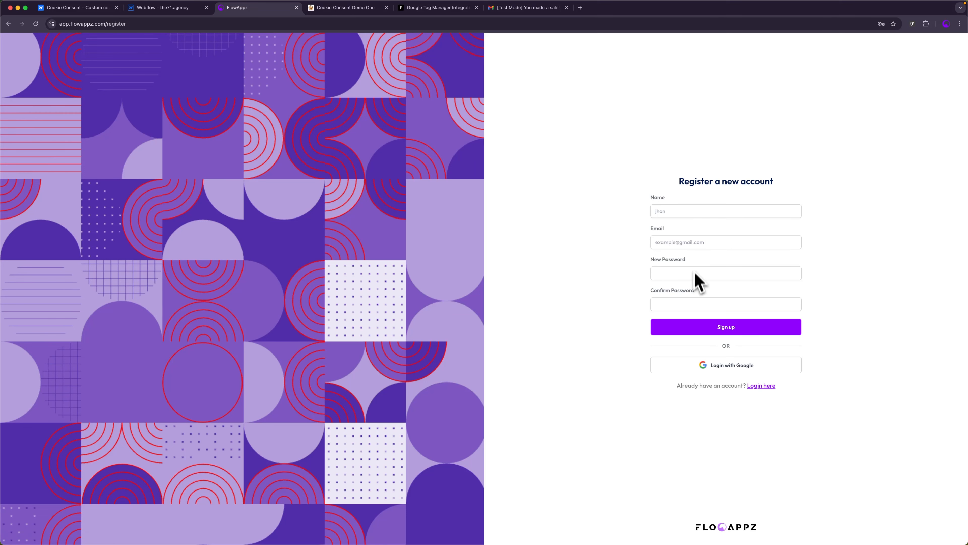
pyautogui.click(750, 386)
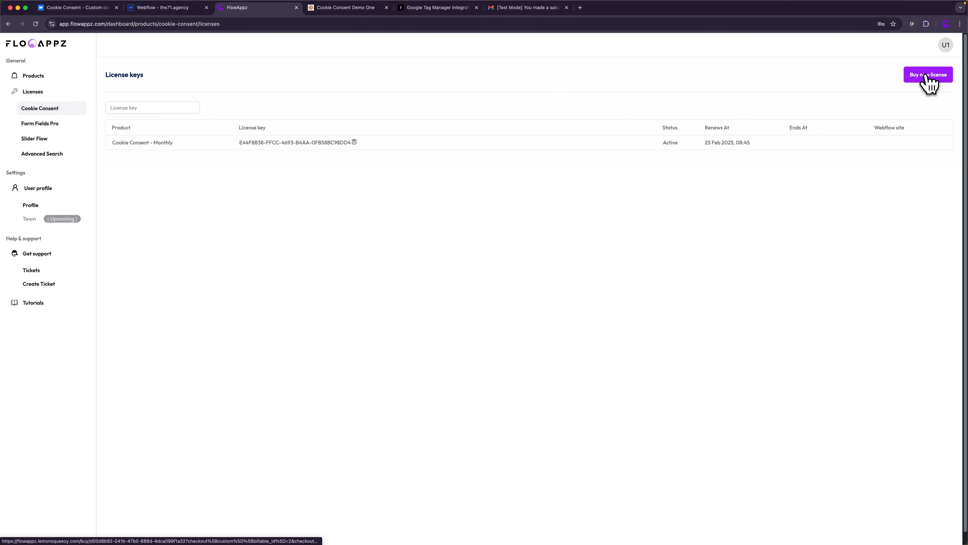
pyautogui.click(926, 77)
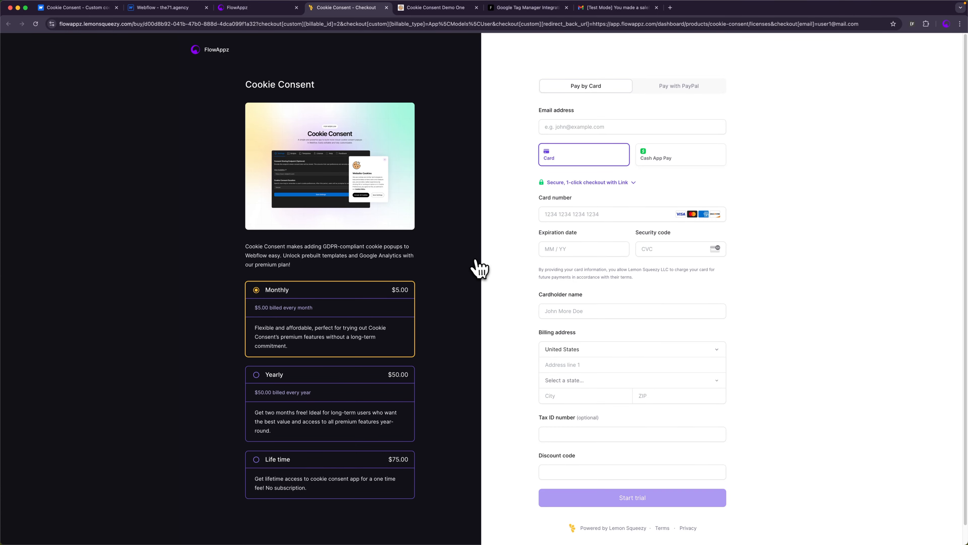
# Compare the checkout plans by selecting Yearly, reviewing its 7 day trial, and selecting Life time.
pyautogui.scroll(-1, 466, 262)
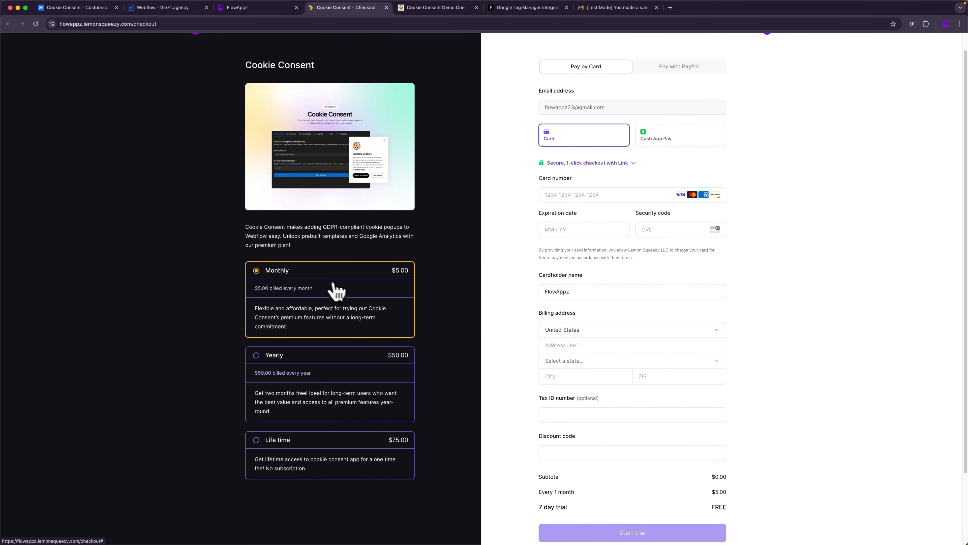
pyautogui.click(331, 355)
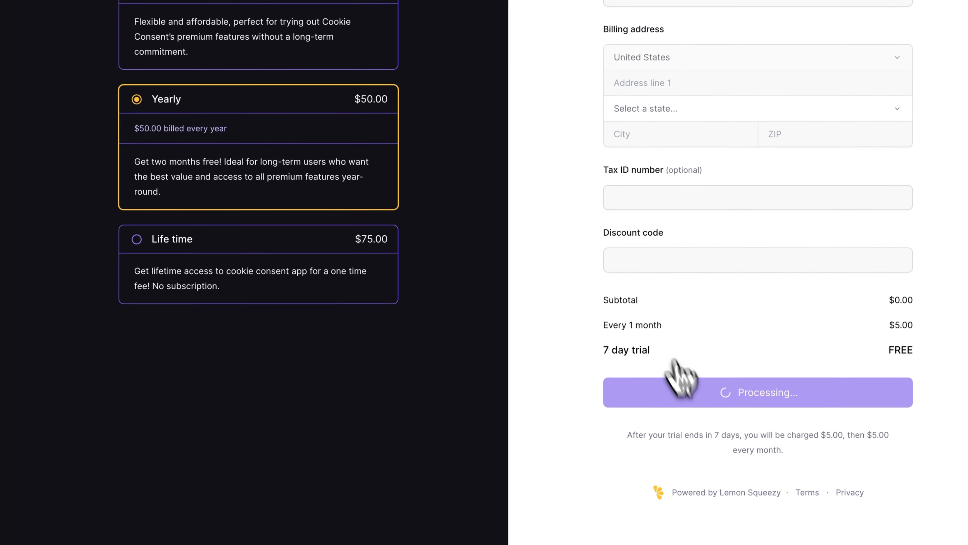
pyautogui.moveTo(606, 355); pyautogui.dragTo(685, 354)
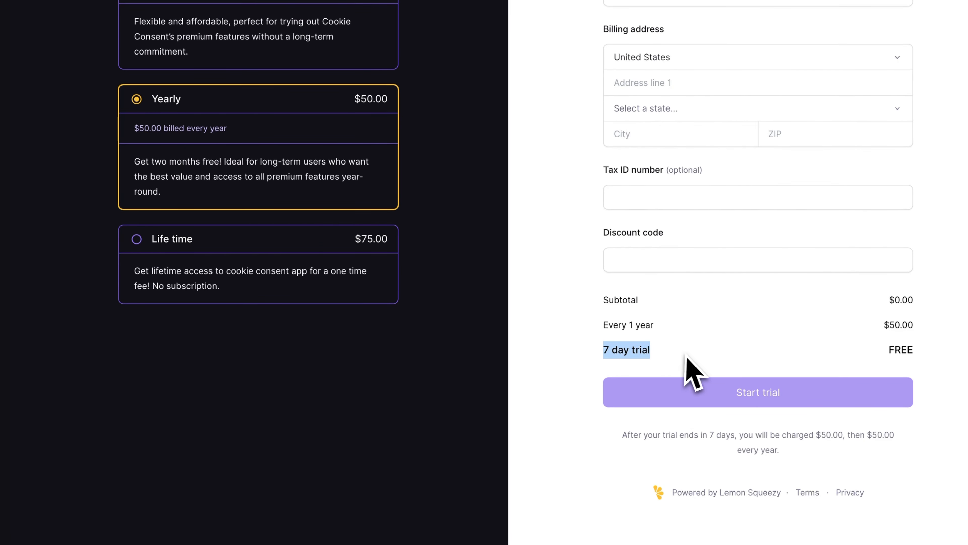
pyautogui.click(356, 331)
pyautogui.scroll(1, 355, 332)
pyautogui.scroll(5, 366, 328)
pyautogui.scroll(-5, 350, 328)
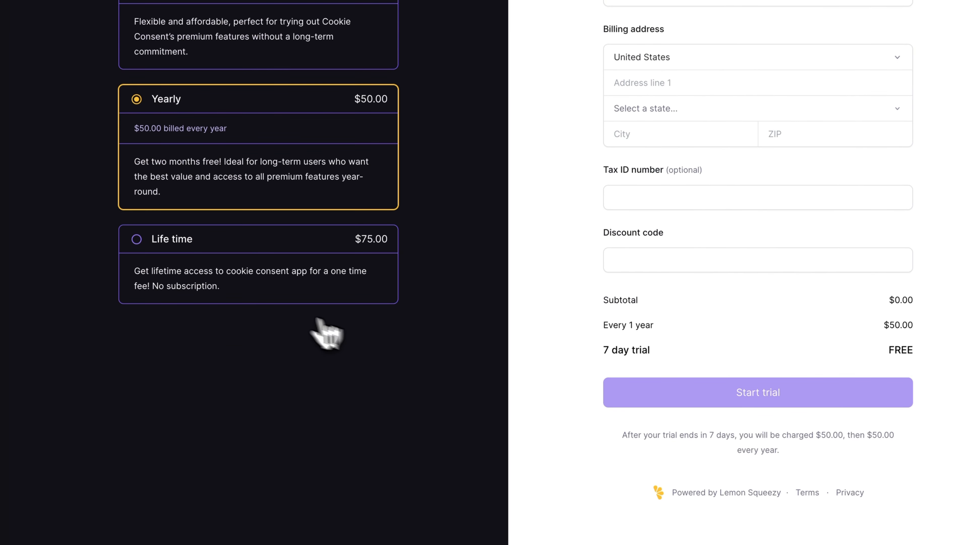
pyautogui.click(255, 282)
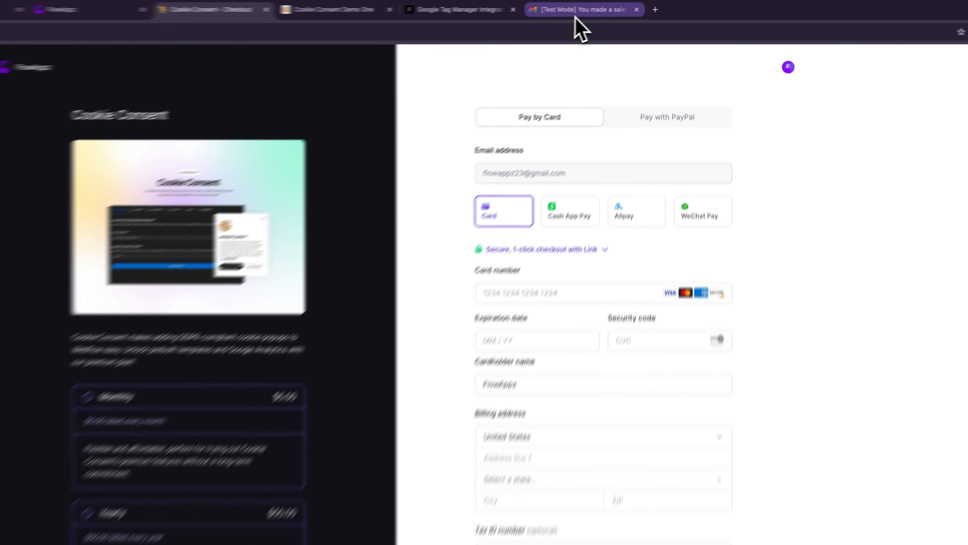
# Copy the Cookie Consent license key from the purchase confirmation e-mail in Gmail.
pyautogui.click(576, 17)
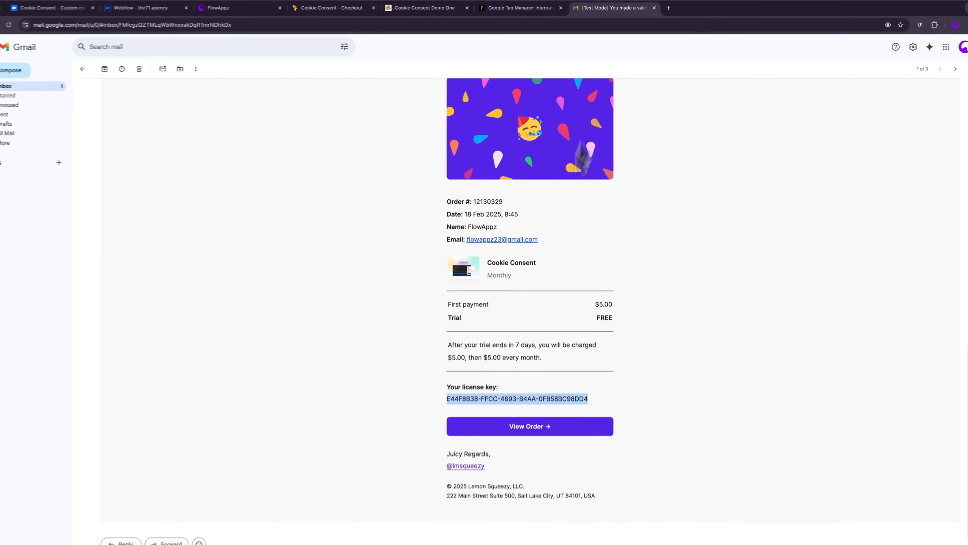
pyautogui.click(475, 383)
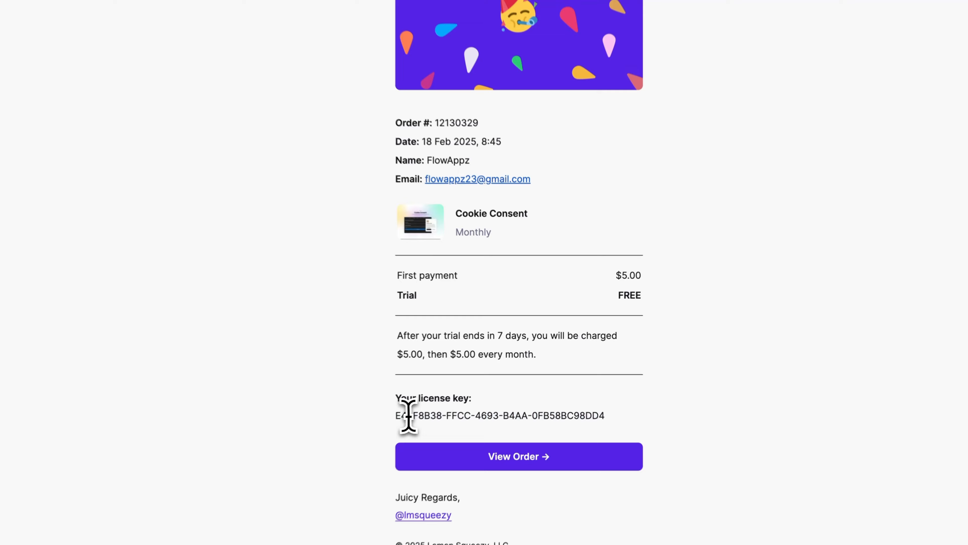
pyautogui.moveTo(397, 416); pyautogui.dragTo(601, 415)
pyautogui.rightClick(591, 416)
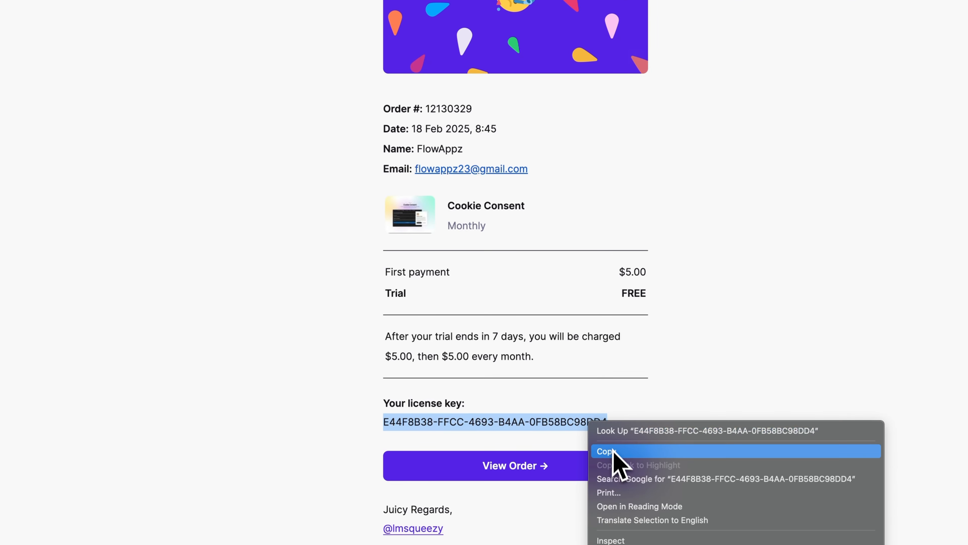
pyautogui.click(614, 453)
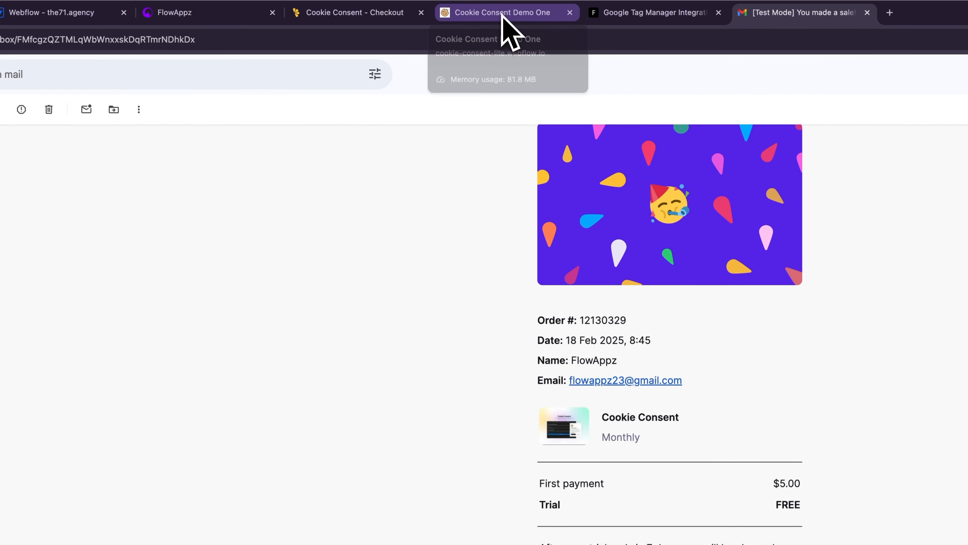
# Check the license keys list in the FlowAppz account and return to the Cookie Consent license settings in Webflow.
pyautogui.click(252, 15)
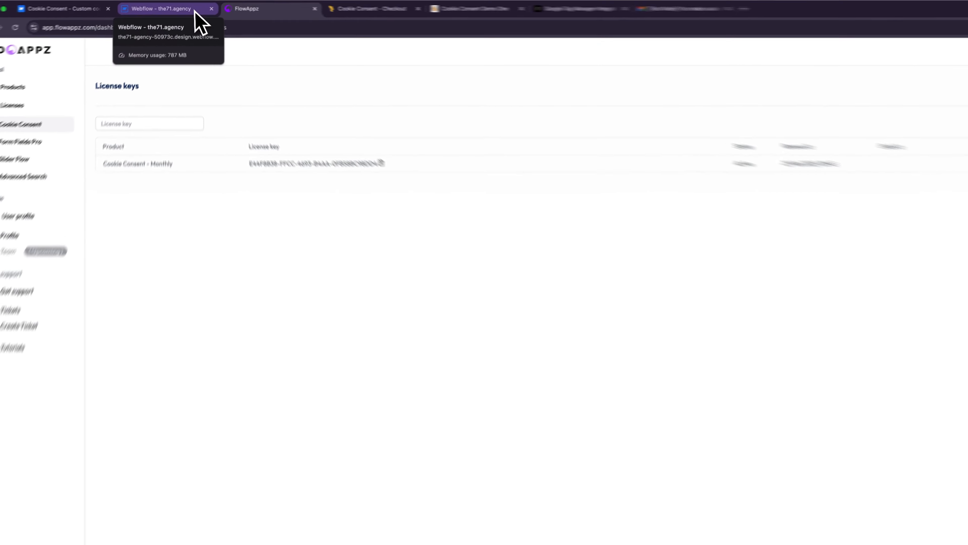
pyautogui.click(196, 11)
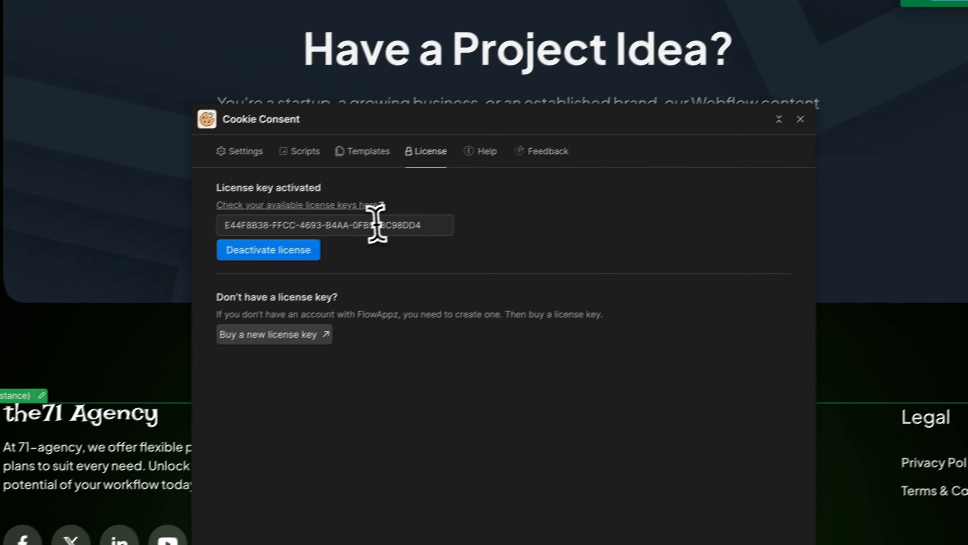
# Paste a Cookie Consent banner template into the footer-new section of the Footer v2 component and close the Cookie Consent app.
pyautogui.click(372, 156)
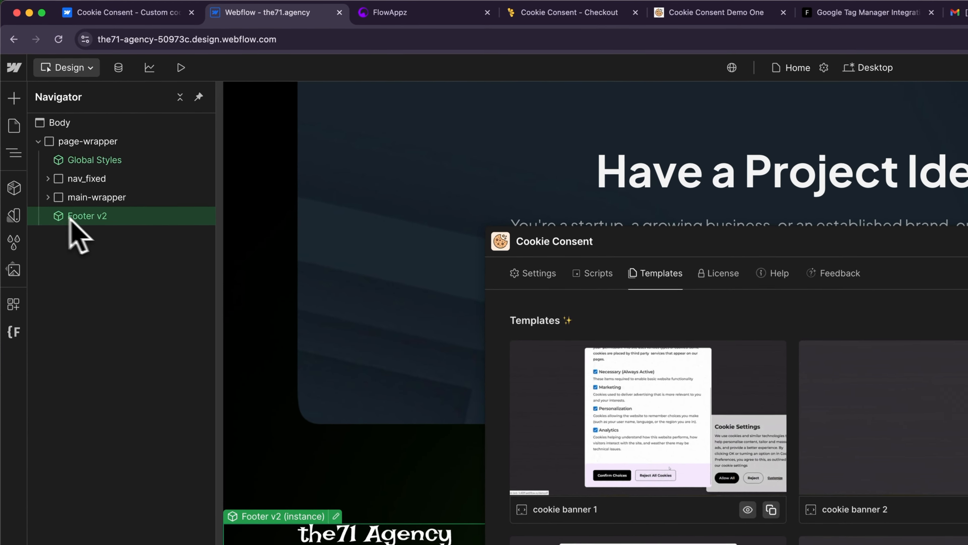
pyautogui.doubleClick(84, 217)
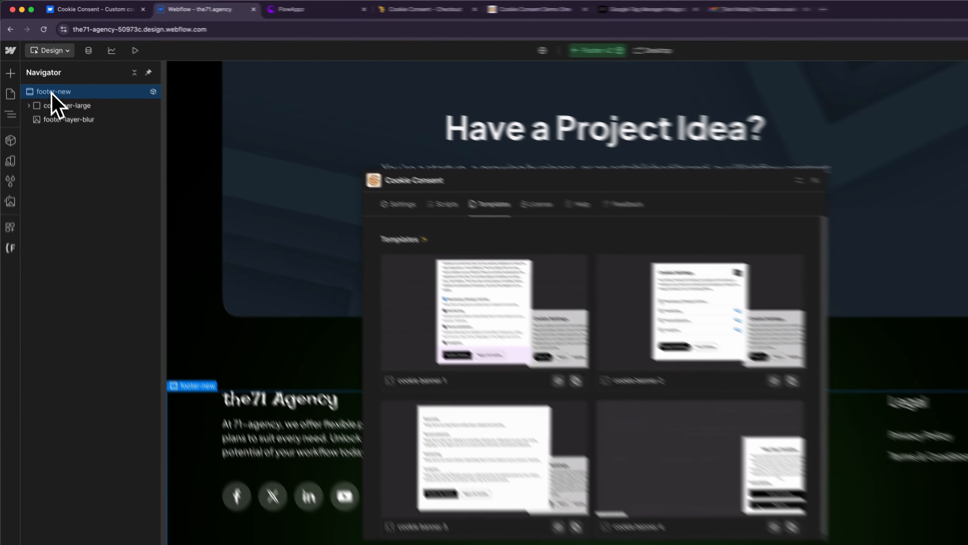
pyautogui.press('super+v')
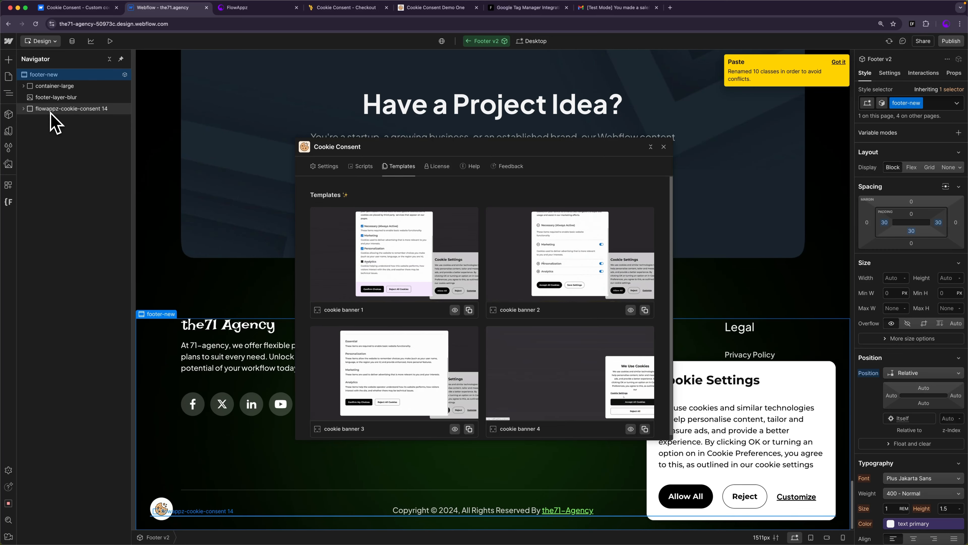
pyautogui.click(663, 147)
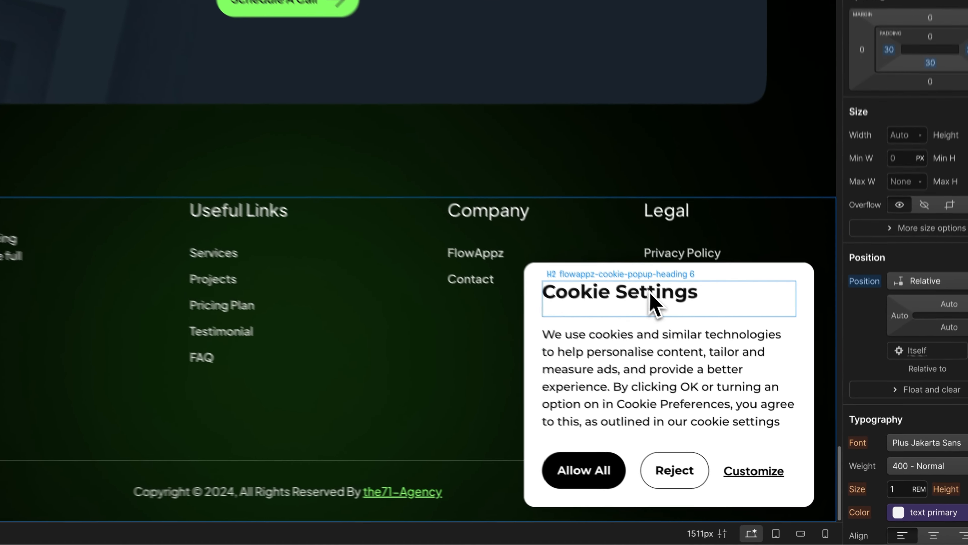
# Change the popup heading to "Cookie Settings." and select the paragraph text from "Cookie Preferences" to the end.
pyautogui.click(653, 300)
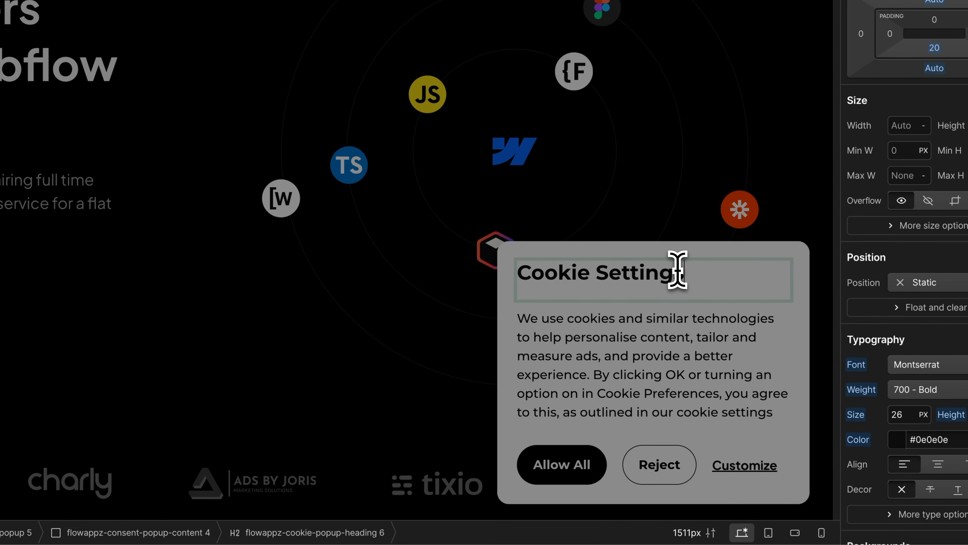
pyautogui.click(639, 366)
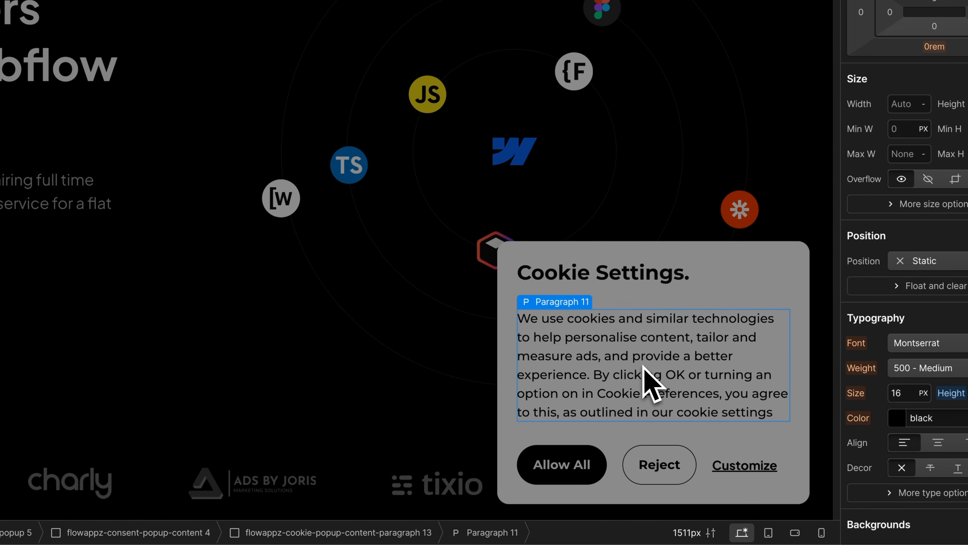
pyautogui.doubleClick(604, 393)
pyautogui.moveTo(598, 394); pyautogui.dragTo(776, 413)
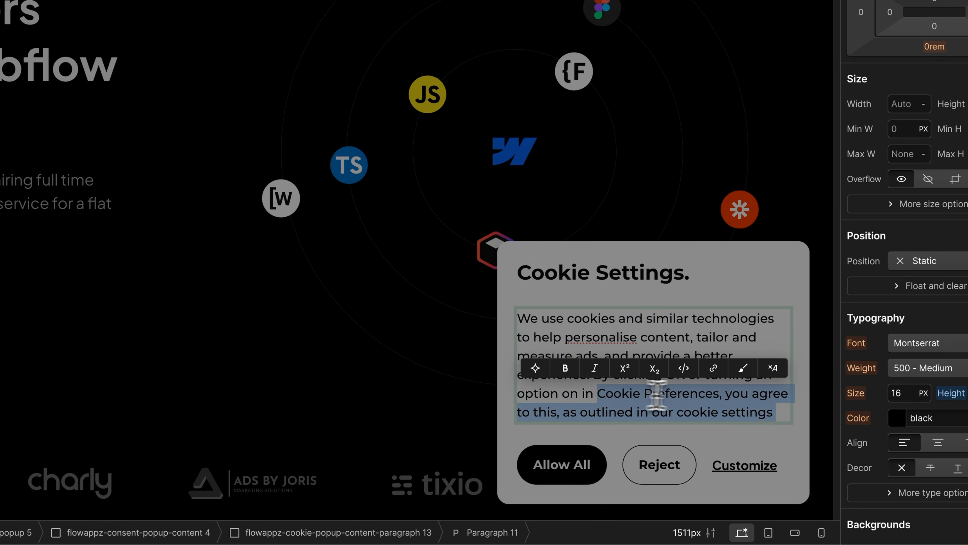
pyautogui.click(690, 393)
pyautogui.moveTo(603, 392); pyautogui.dragTo(597, 393)
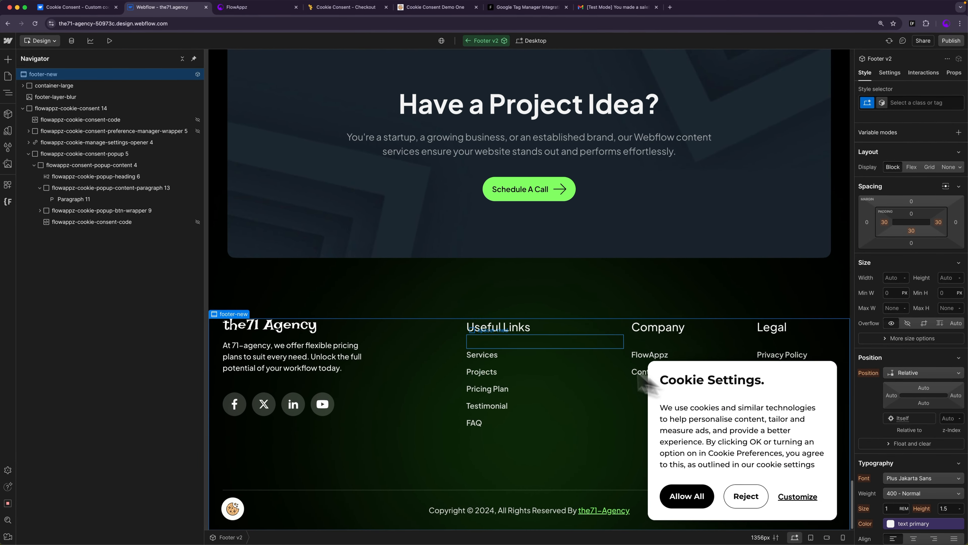
# Collapse the consent popup's element tree and set the preference-manager wrapper's display to Block.
pyautogui.click(30, 154)
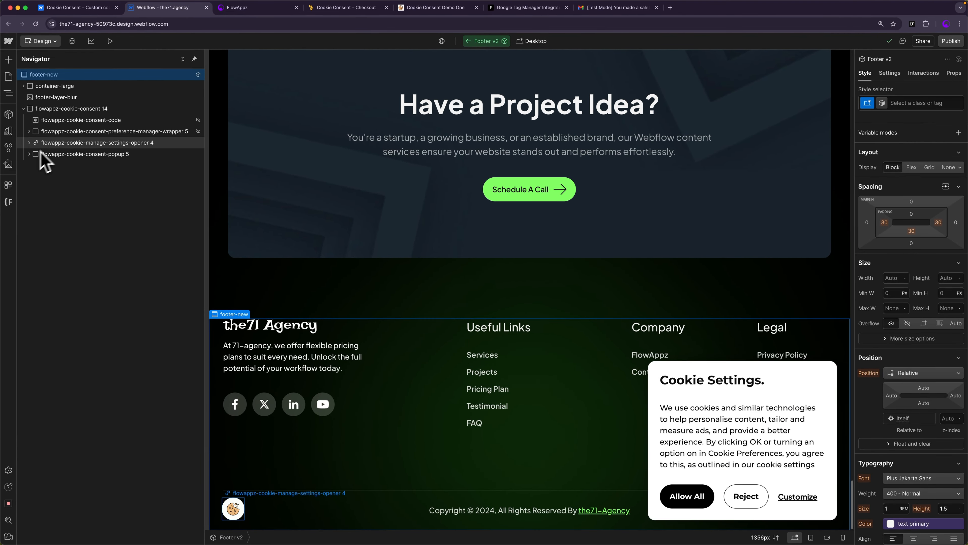
pyautogui.click(89, 133)
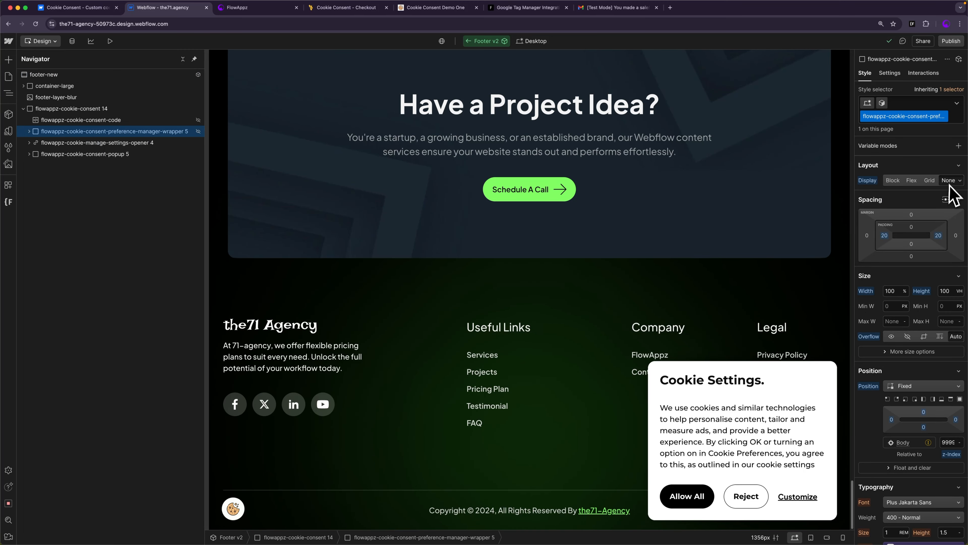
pyautogui.click(894, 181)
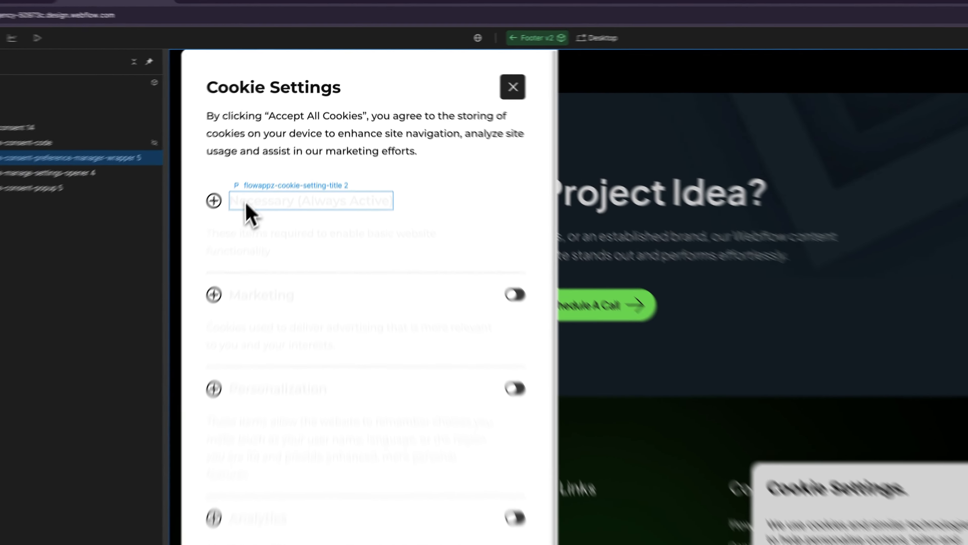
# Apply the background primary color variable to the cookie setting titles, such as Necessary (Always Active).
pyautogui.click(269, 164)
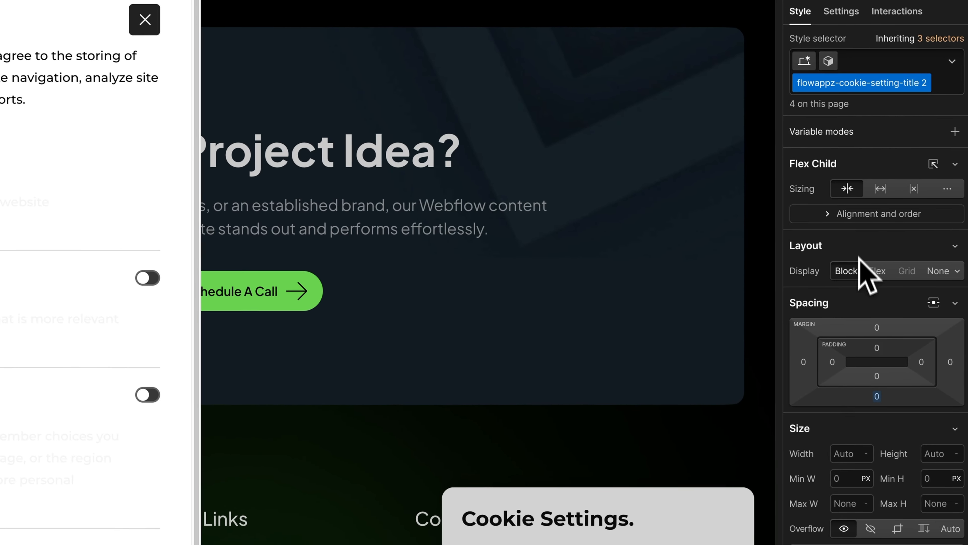
pyautogui.scroll(-10, 854, 271)
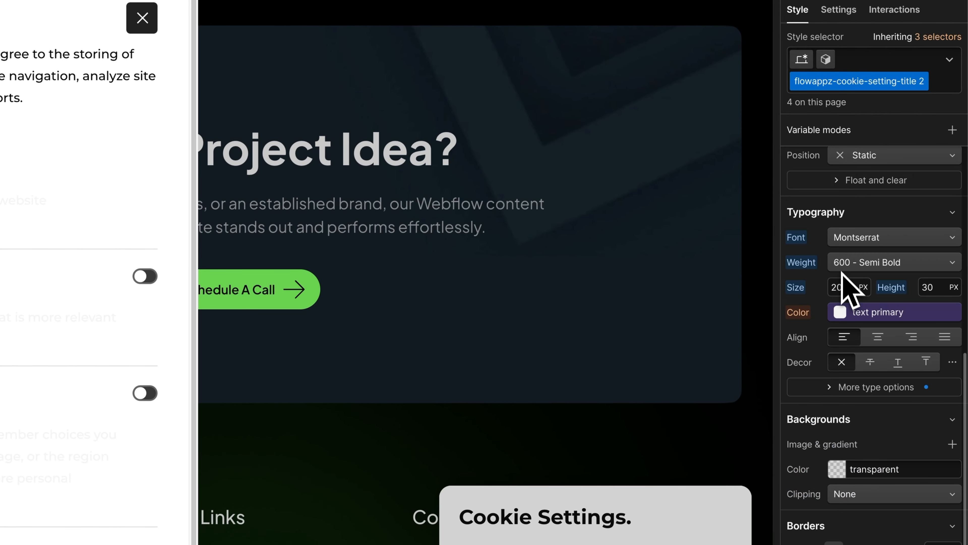
pyautogui.click(867, 314)
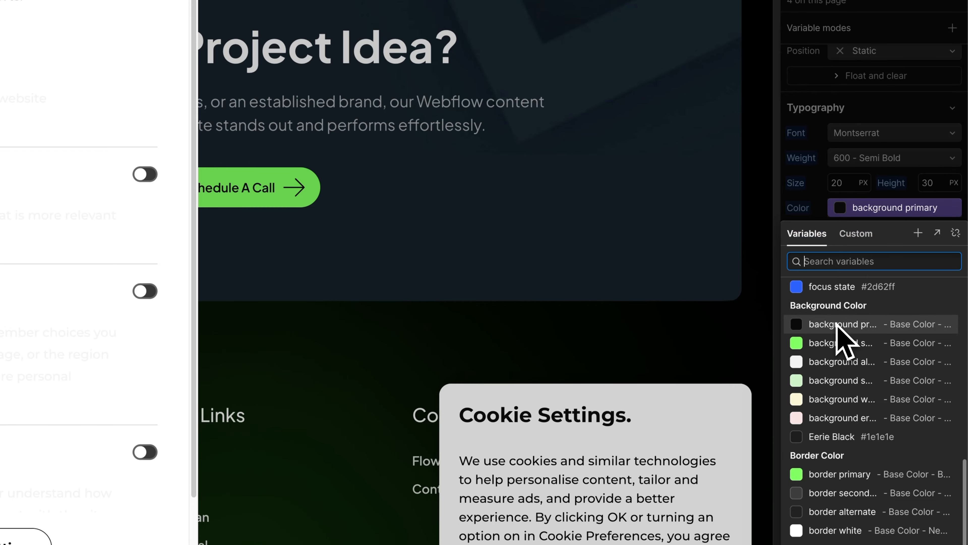
pyautogui.click(837, 325)
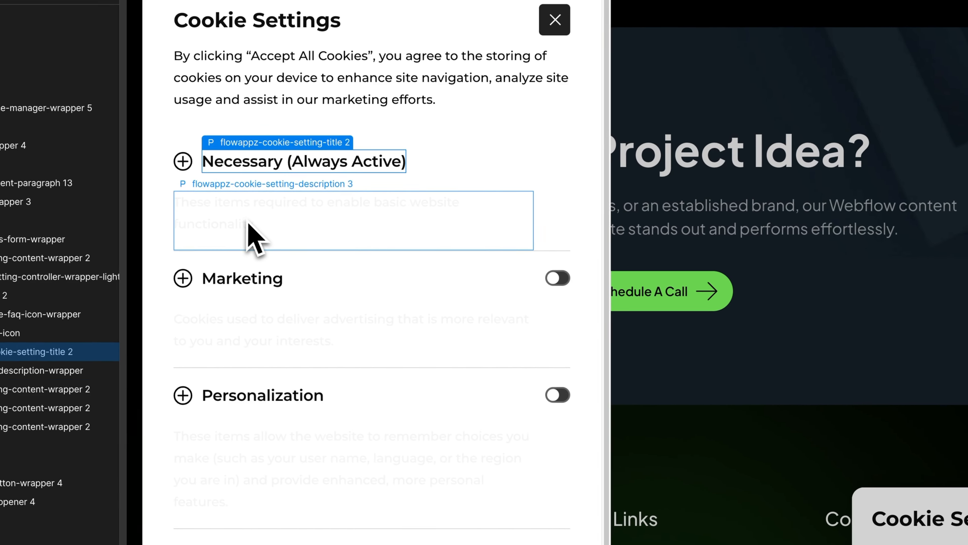
# Apply the link secondary color variable to the text of the cookie setting descriptions.
pyautogui.click(247, 220)
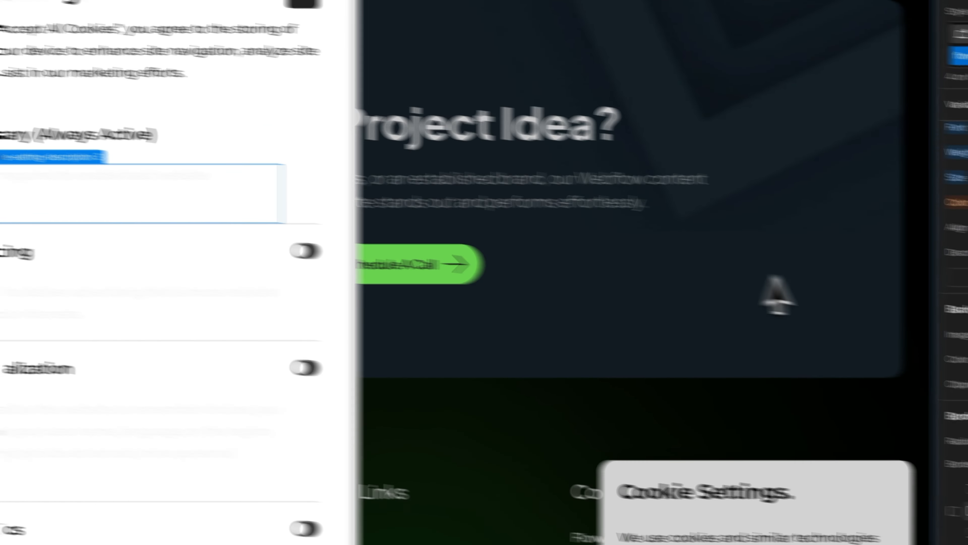
pyautogui.scroll(-1, 896, 337)
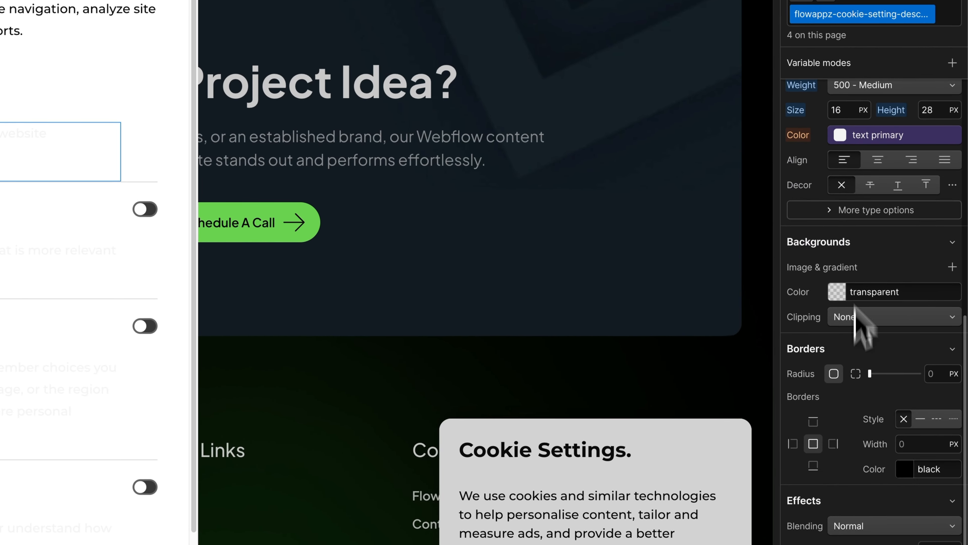
pyautogui.click(858, 136)
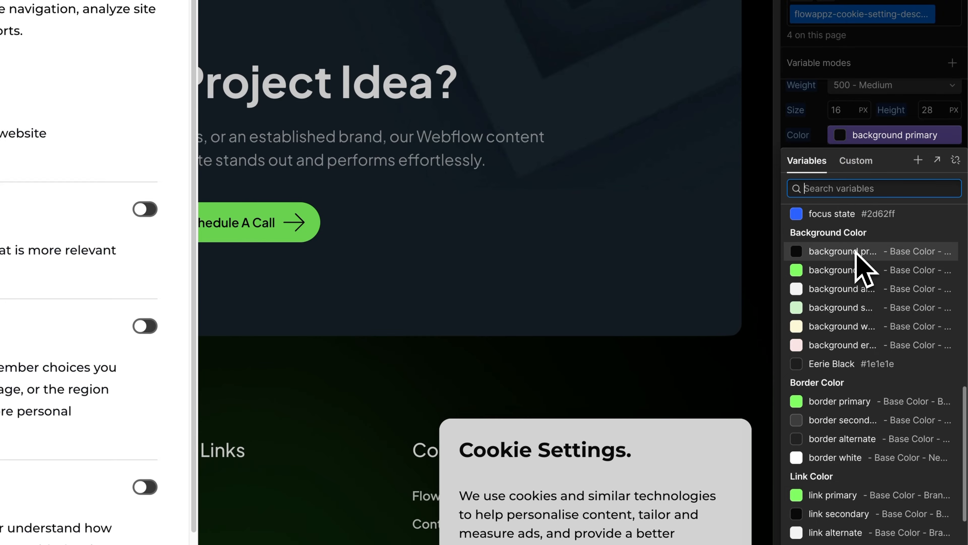
pyautogui.scroll(2, 844, 258)
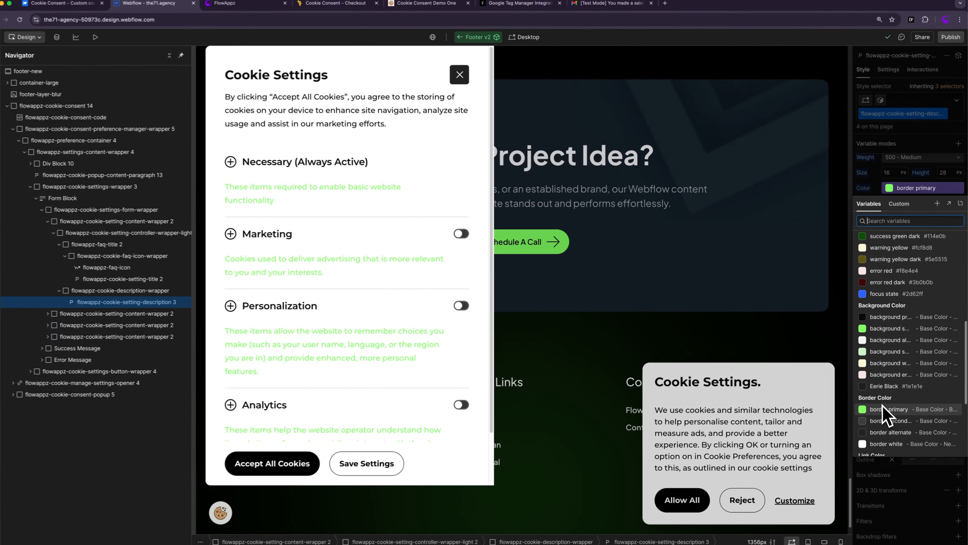
pyautogui.scroll(-2, 829, 486)
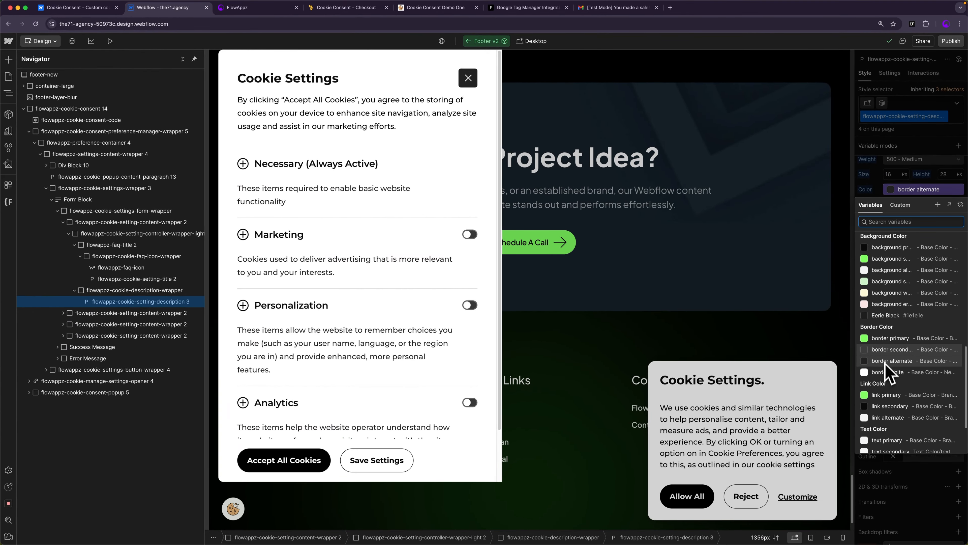
pyautogui.click(882, 410)
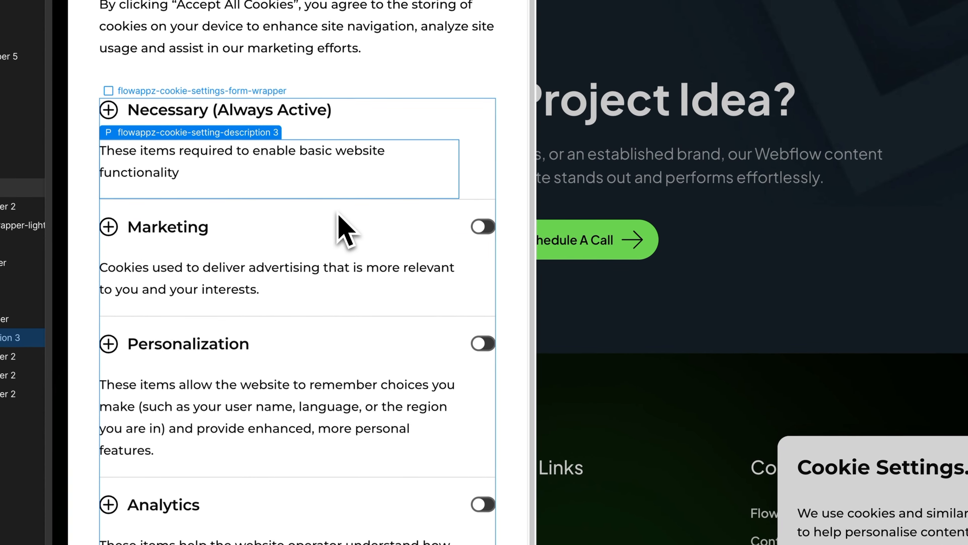
# Review the recolored cookie preferences, collapse the preference-manager wrapper and set its display to None.
pyautogui.scroll(-2, 302, 216)
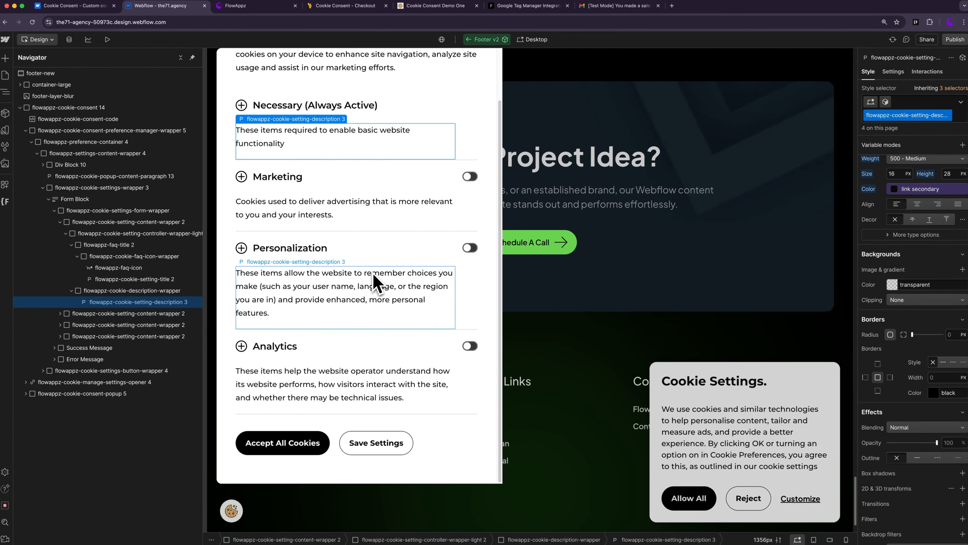
pyautogui.scroll(2, 347, 329)
pyautogui.scroll(1, 383, 288)
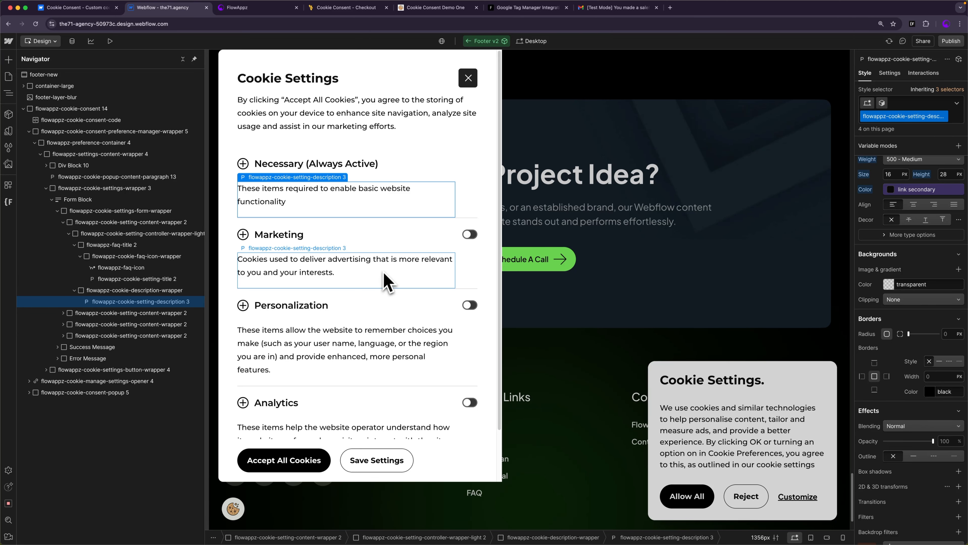
pyautogui.scroll(2, 400, 190)
pyautogui.scroll(-2, 405, 199)
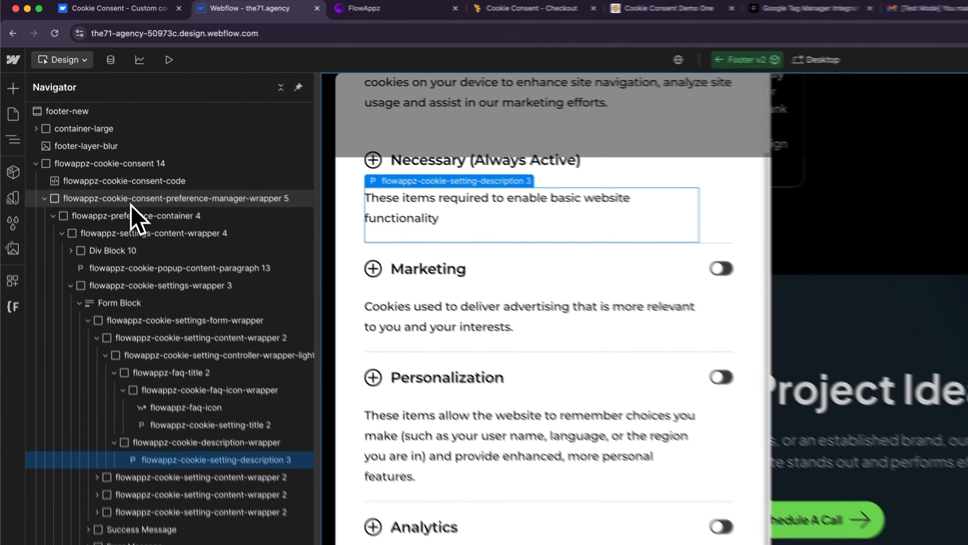
pyautogui.click(91, 131)
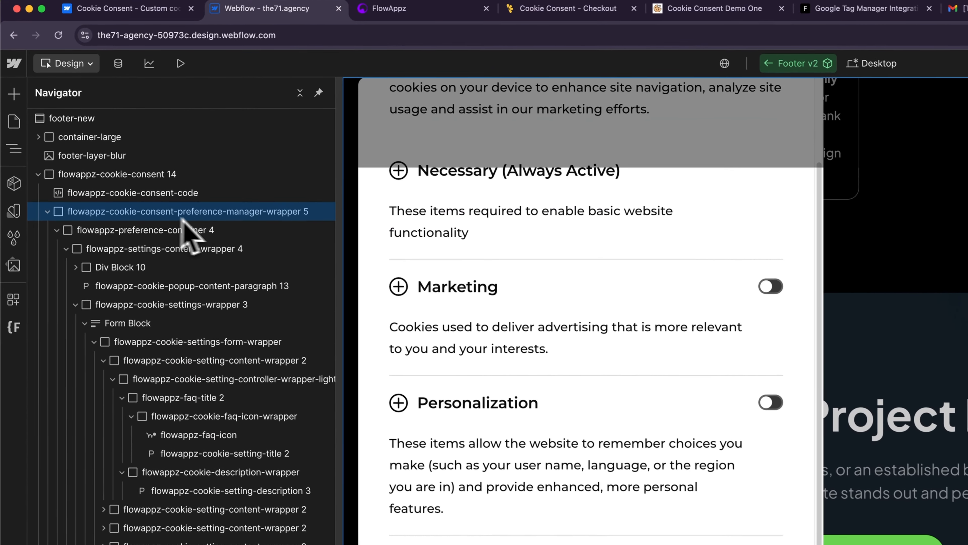
pyautogui.click(54, 214)
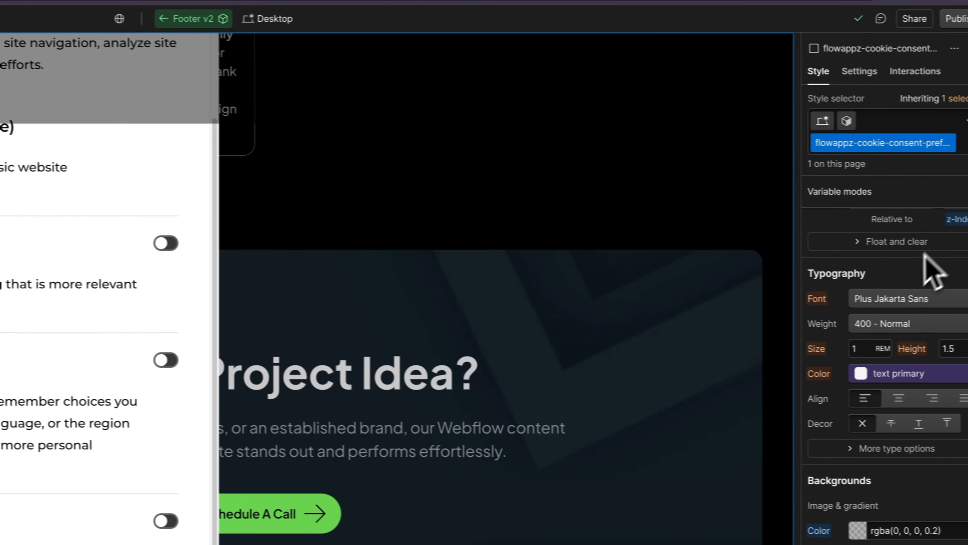
pyautogui.scroll(10, 924, 256)
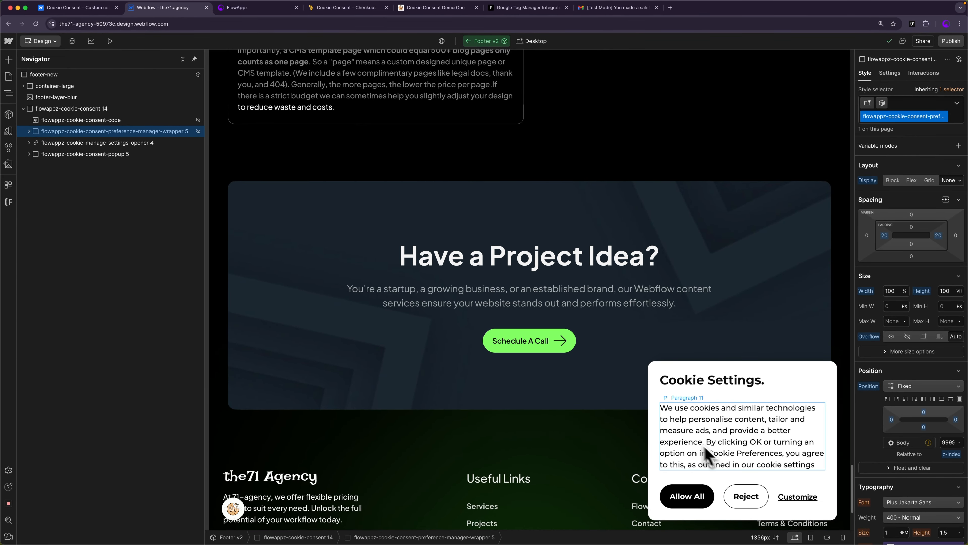
# Publish the site to the staging domain and open the published site in a new tab.
pyautogui.click(950, 43)
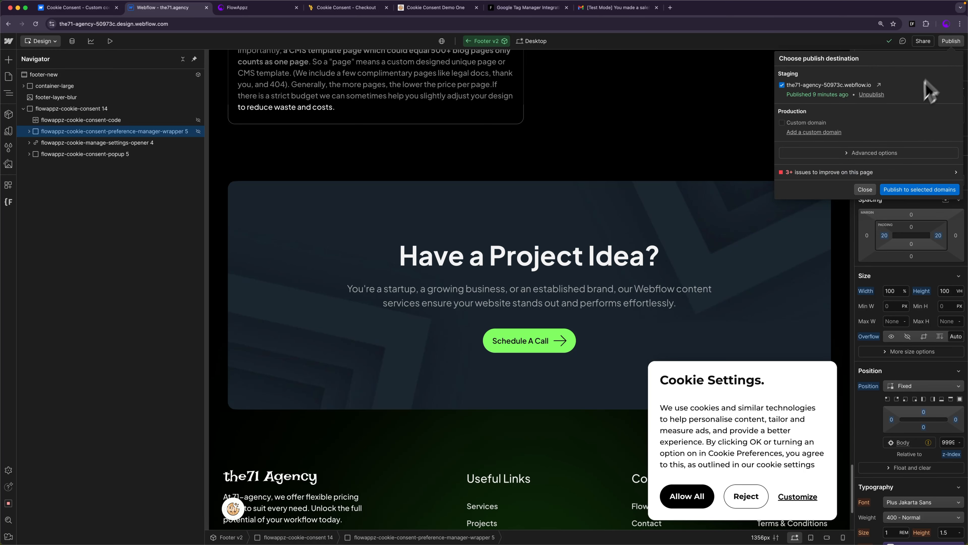
pyautogui.click(906, 189)
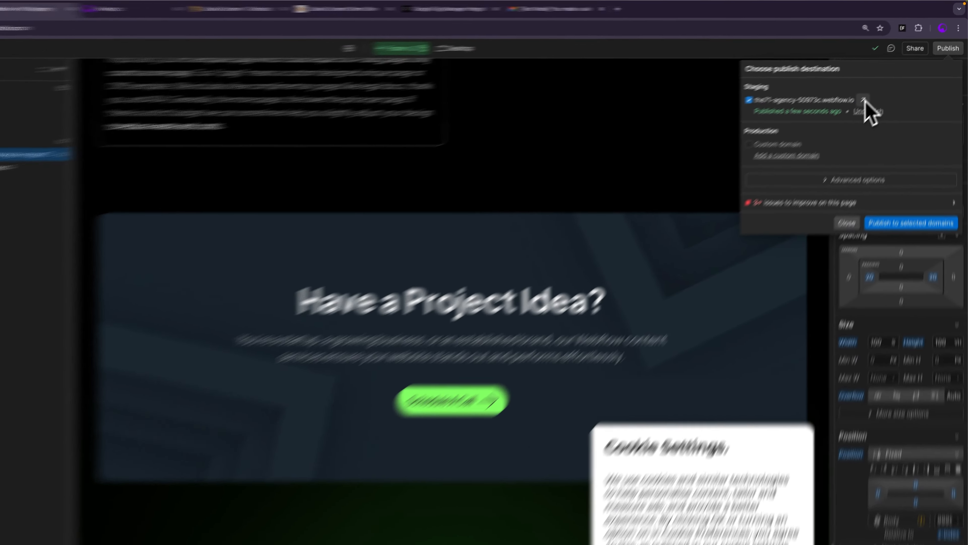
pyautogui.rightClick(880, 86)
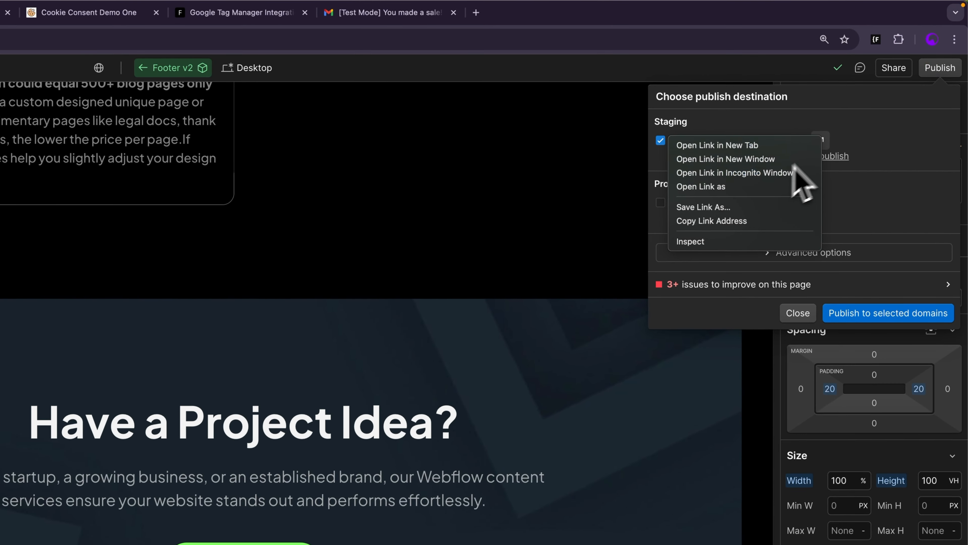
pyautogui.click(835, 144)
pyautogui.click(820, 142)
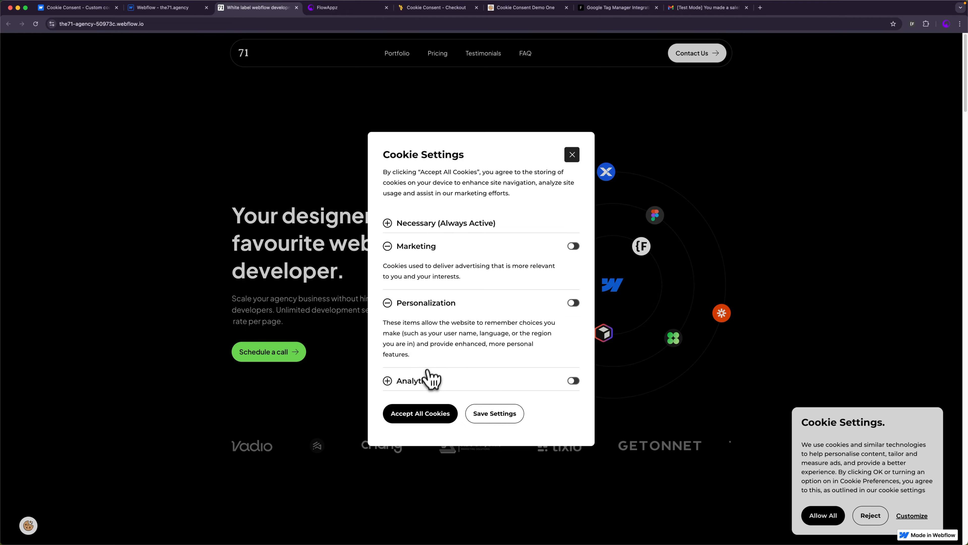
# Test the published cookie popup by accepting all cookies and saving reopened settings with Analytics and Personalization turned off.
pyautogui.click(424, 381)
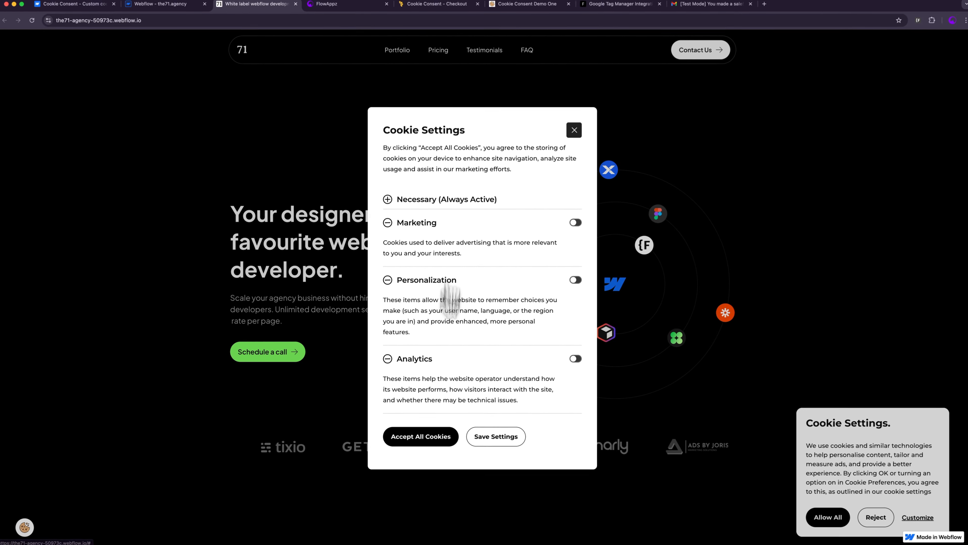
pyautogui.click(423, 439)
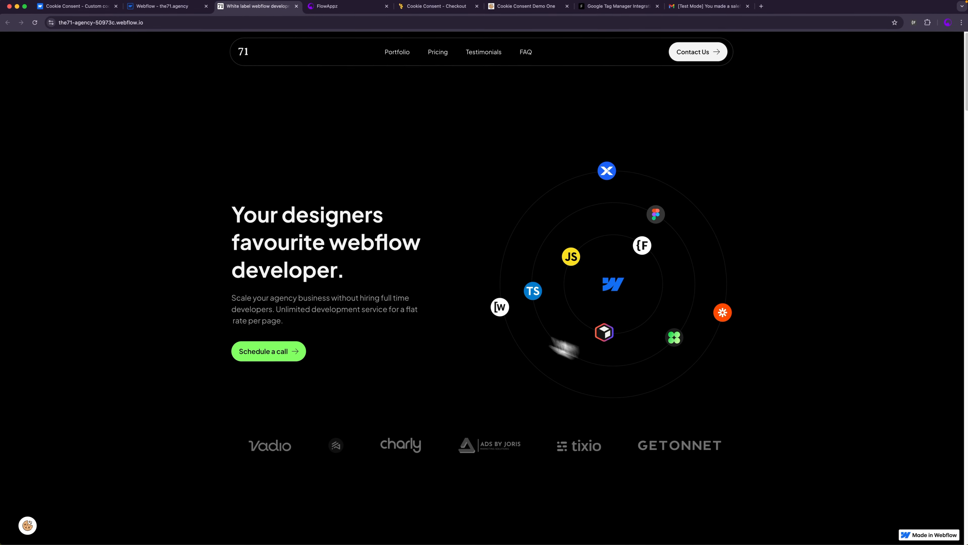
pyautogui.click(28, 526)
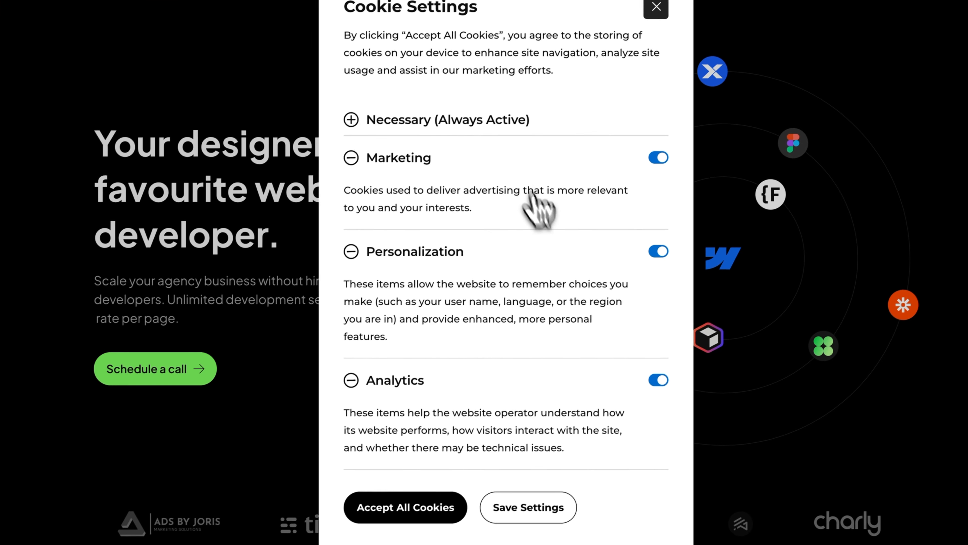
pyautogui.click(658, 380)
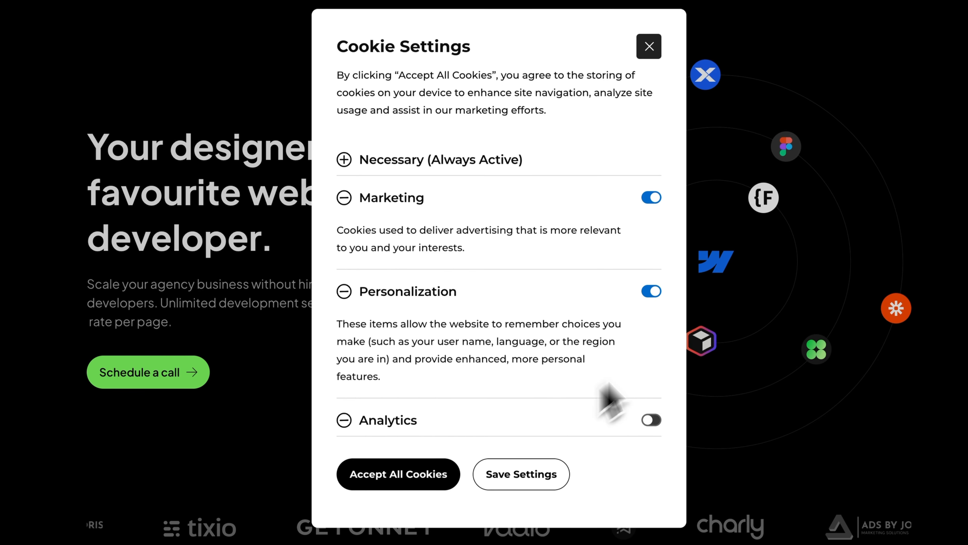
pyautogui.click(651, 291)
pyautogui.click(495, 426)
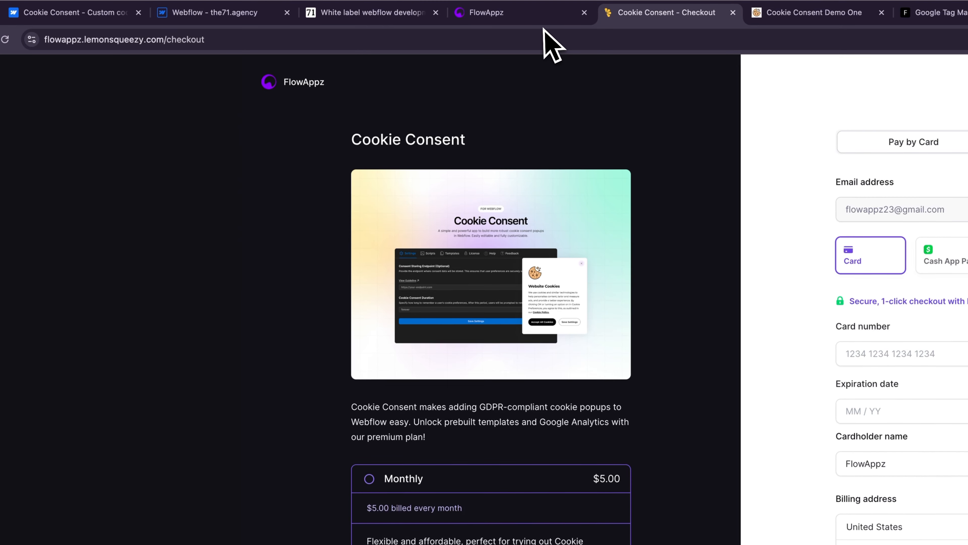
# Switch to the FlowAppz account, view the support tickets and the ticket creation form, and return to Webflow.
pyautogui.click(534, 13)
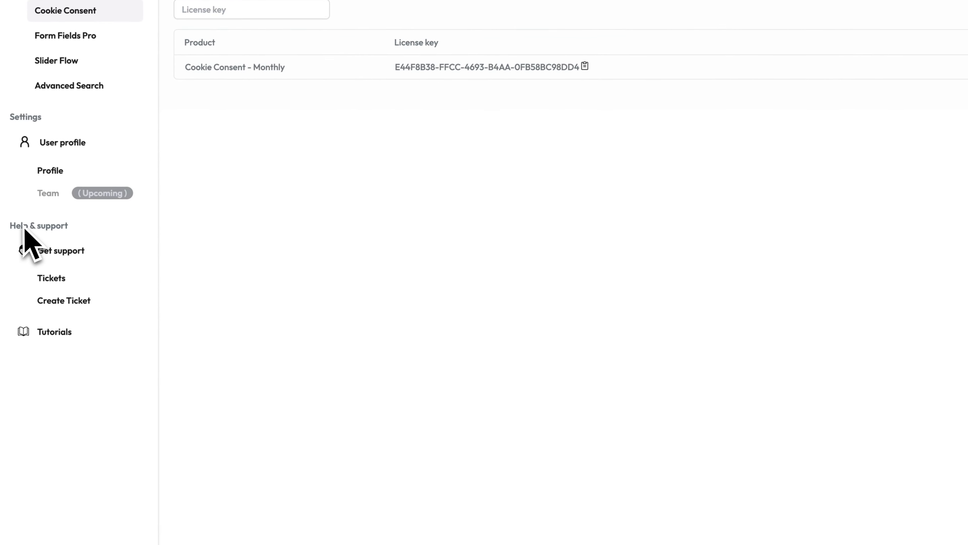
pyautogui.click(63, 277)
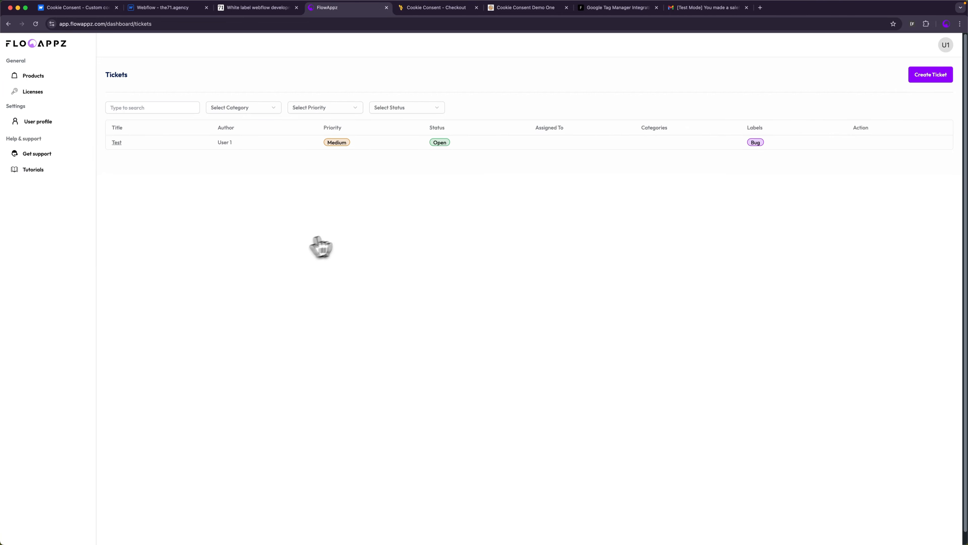
pyautogui.click(917, 79)
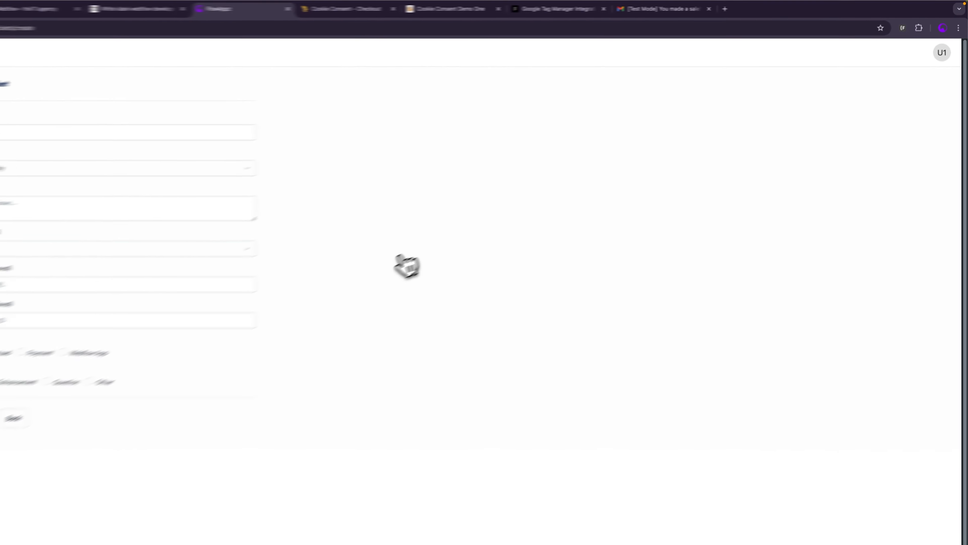
pyautogui.click(193, 8)
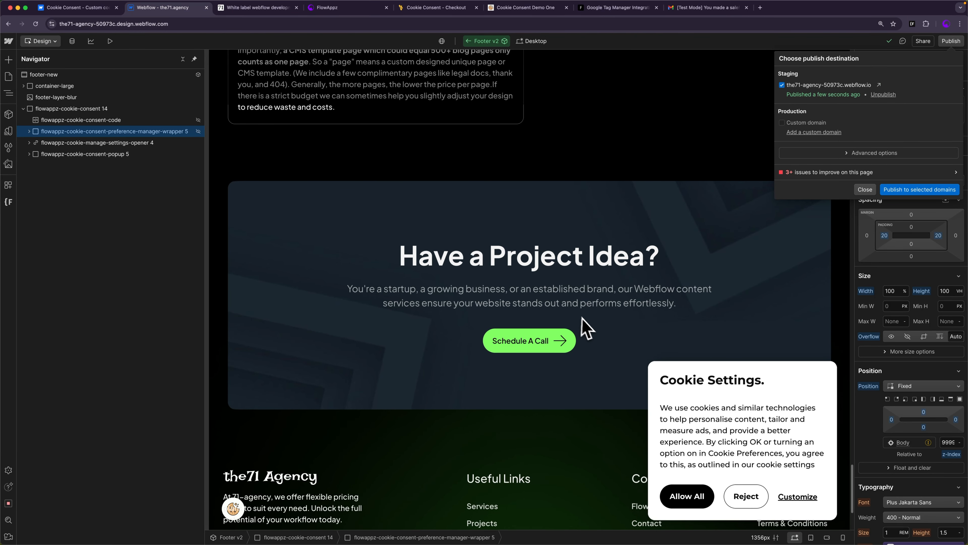